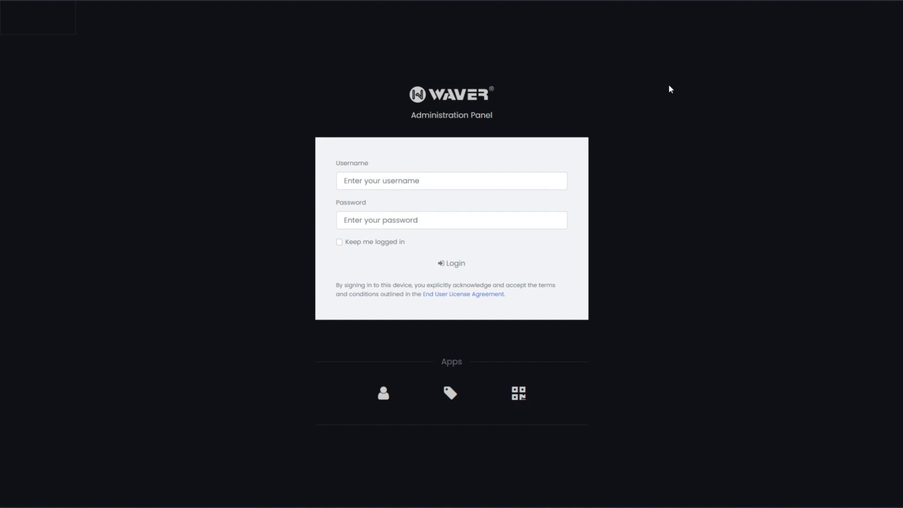
Step: Log in to the admin panel with the administrator username and account password
{"action": "left_click", "coordinate": [473, 183]}
{"action": "type", "text": "admin"}
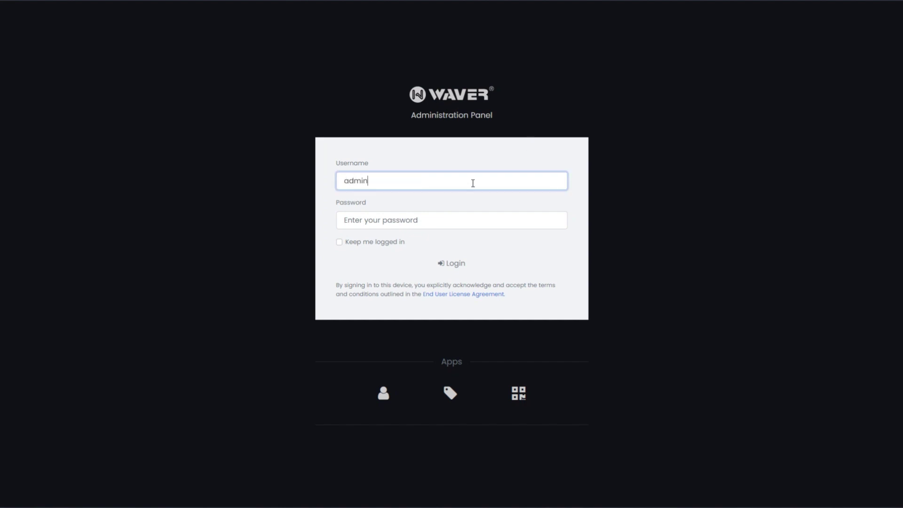
{"action": "left_click", "coordinate": [511, 217]}
{"action": "type", "text": "********"}
{"action": "key", "text": "Return"}
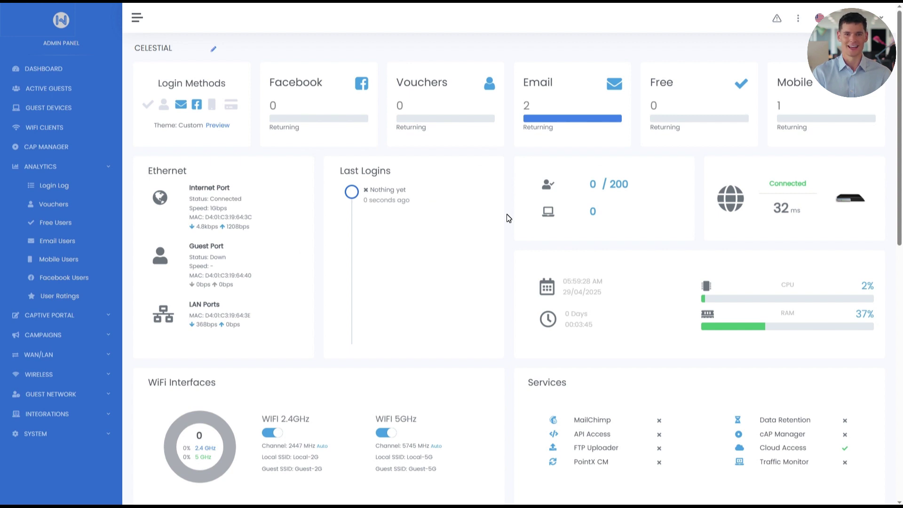
Step: Save the Captive Portal Authentication login options, including mobile/SMS login
{"action": "left_click", "coordinate": [81, 323]}
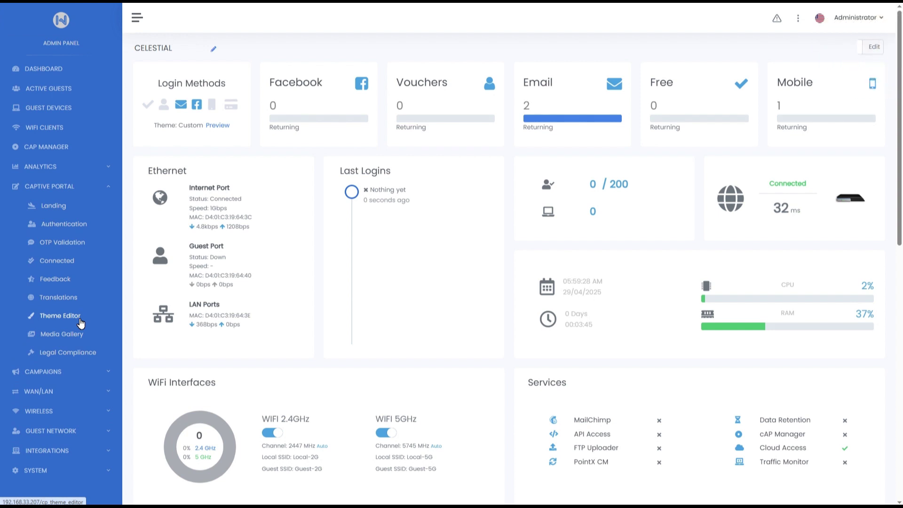
{"action": "left_click", "coordinate": [64, 225]}
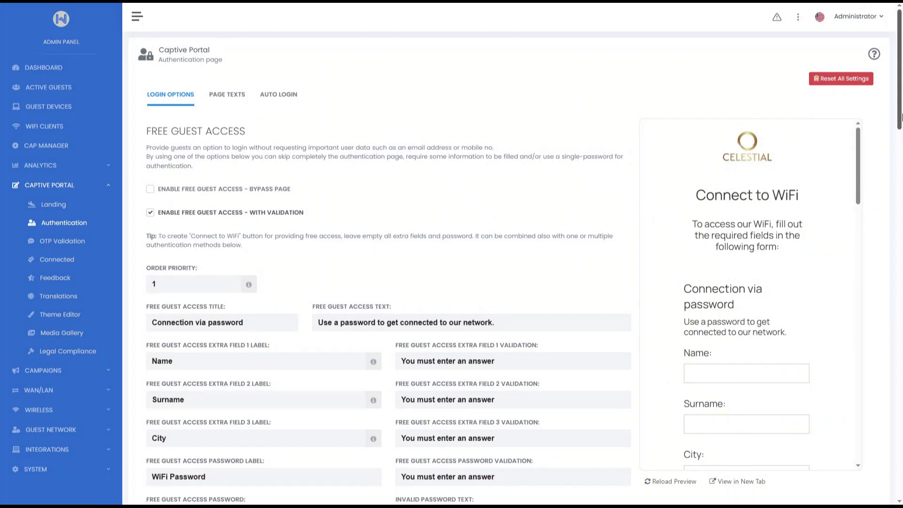
{"action": "left_click_drag", "start_coordinate": [902, 117], "coordinate": [902, 387]}
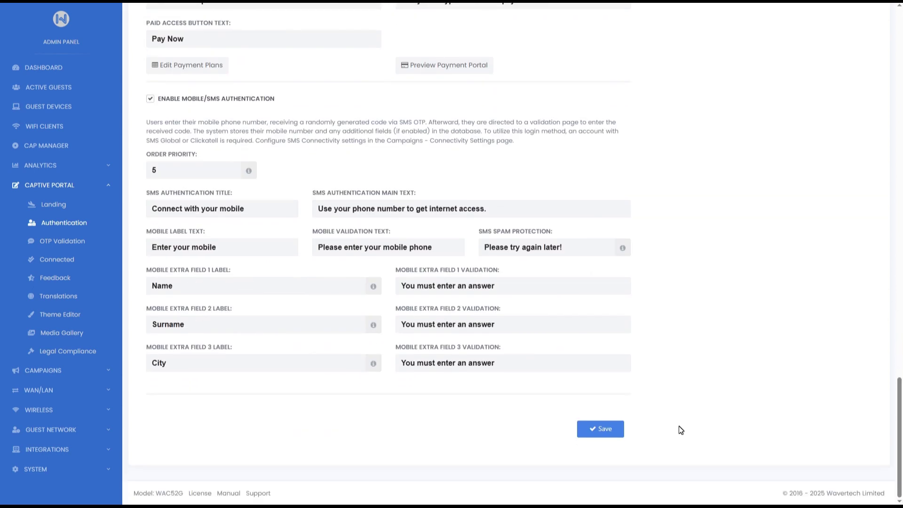
{"action": "left_click", "coordinate": [620, 429]}
{"action": "left_click_drag", "start_coordinate": [900, 437], "coordinate": [902, 134]}
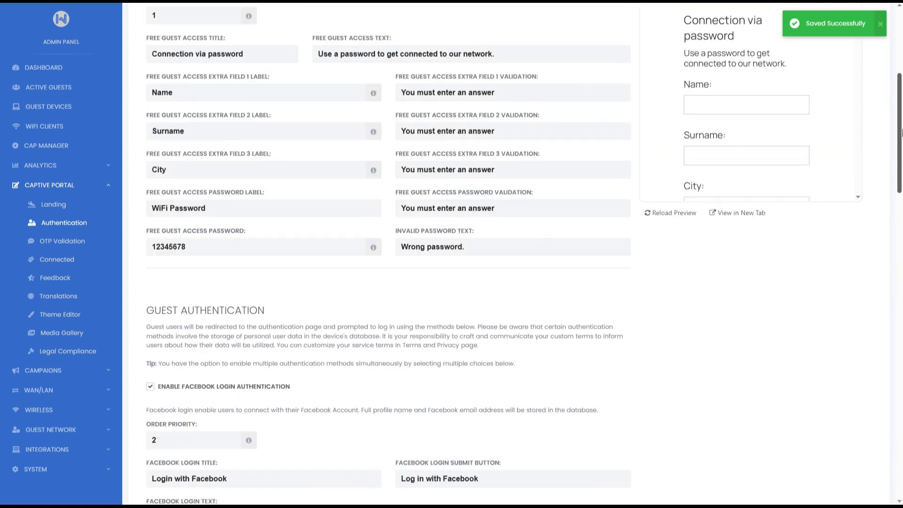
{"action": "scroll", "coordinate": [901, 133], "scroll_direction": "up", "scroll_amount": 5}
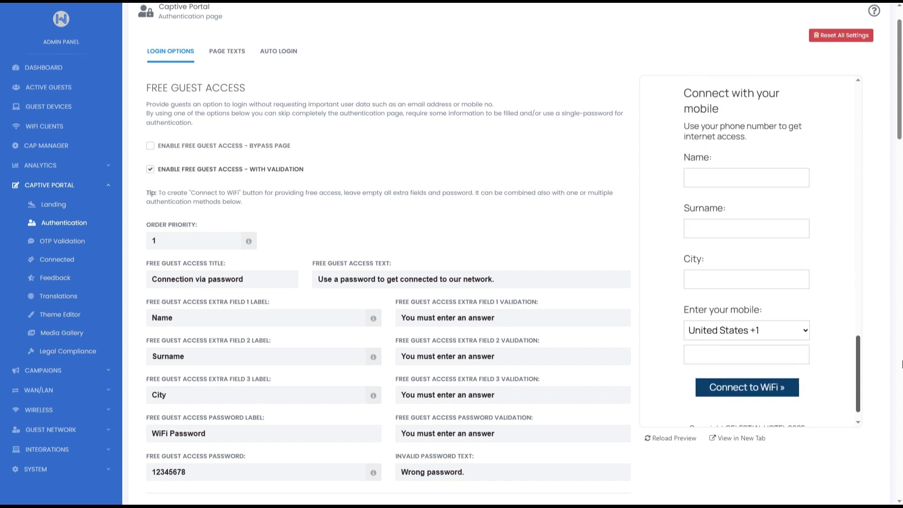
{"action": "double_click", "coordinate": [148, 243]}
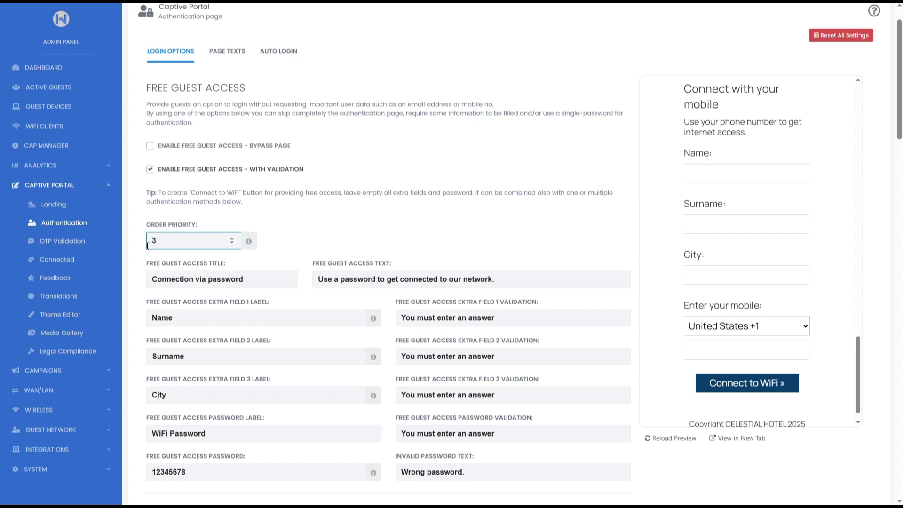
{"action": "type", "text": "9"}
{"action": "key", "text": "BackSpace"}
{"action": "type", "text": "1"}
{"action": "left_click", "coordinate": [237, 61]}
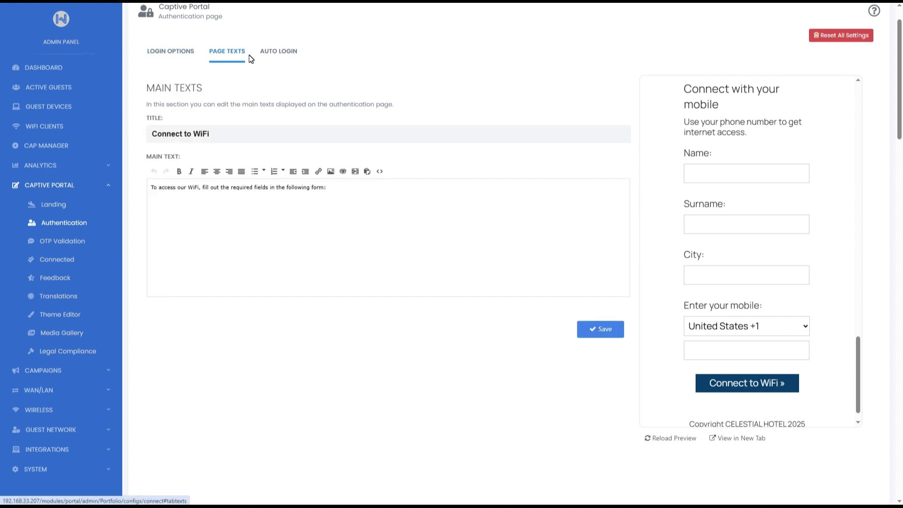
{"action": "left_click", "coordinate": [265, 57]}
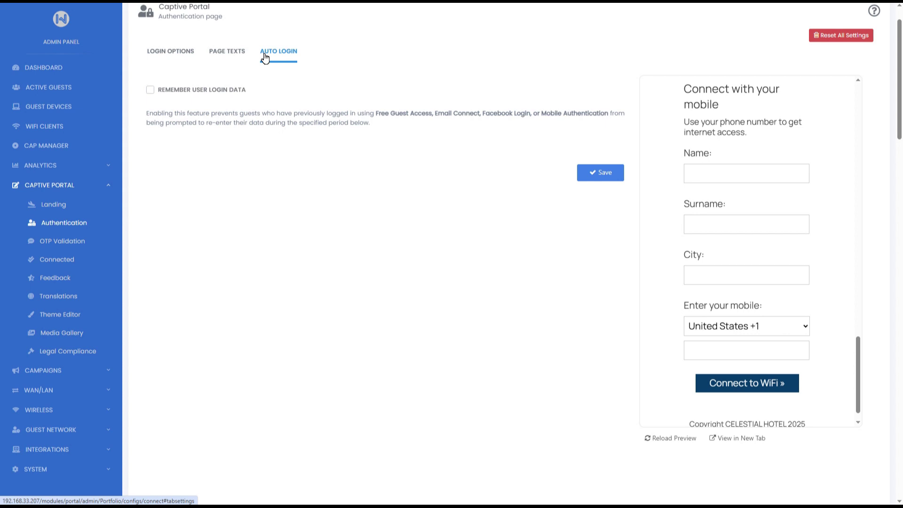
{"action": "left_click", "coordinate": [181, 52]}
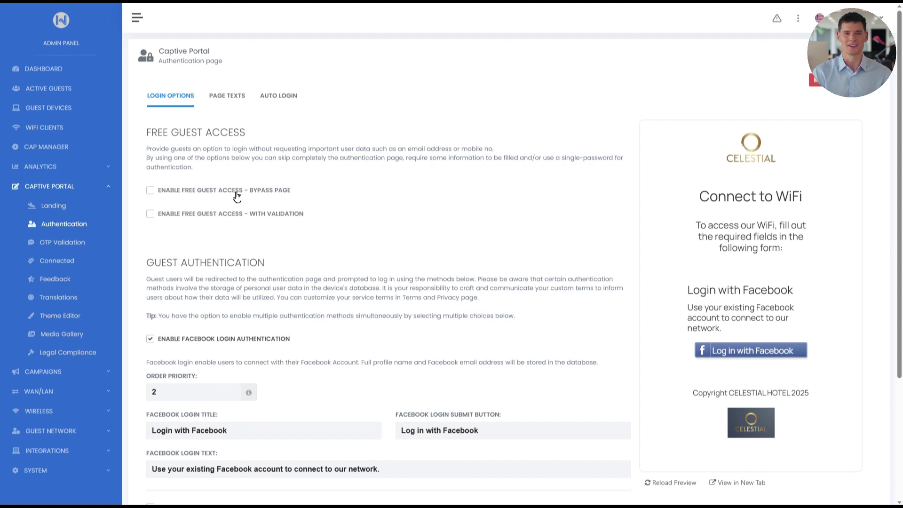
Step: Enable 'Free guest access - with validation' in place of the bypass-page option
{"action": "left_click", "coordinate": [151, 191]}
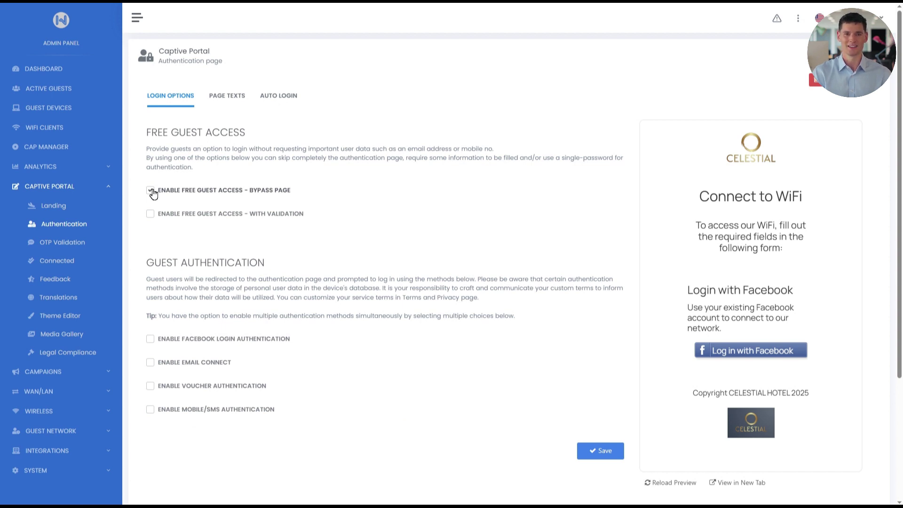
{"action": "left_click", "coordinate": [151, 216]}
{"action": "scroll", "coordinate": [150, 216], "scroll_direction": "down", "scroll_amount": 2}
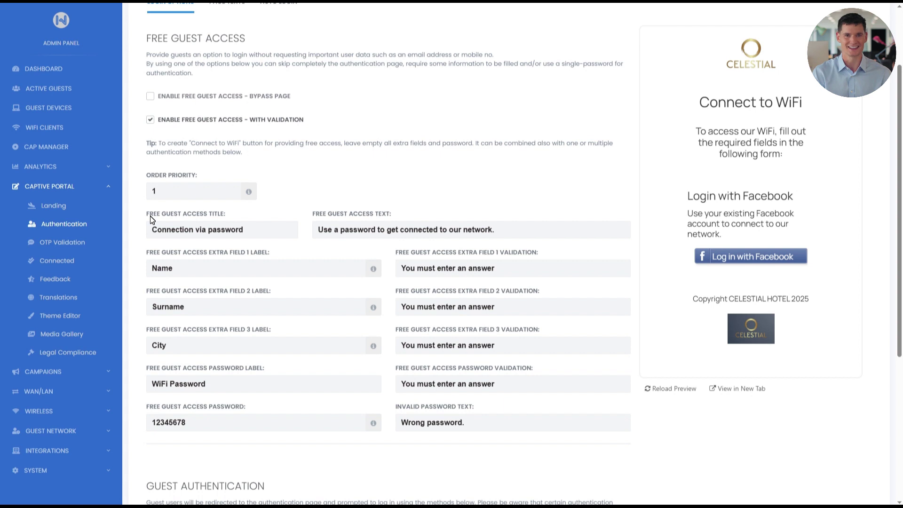
Step: Replace the free guest access password with a new one
{"action": "double_click", "coordinate": [175, 268]}
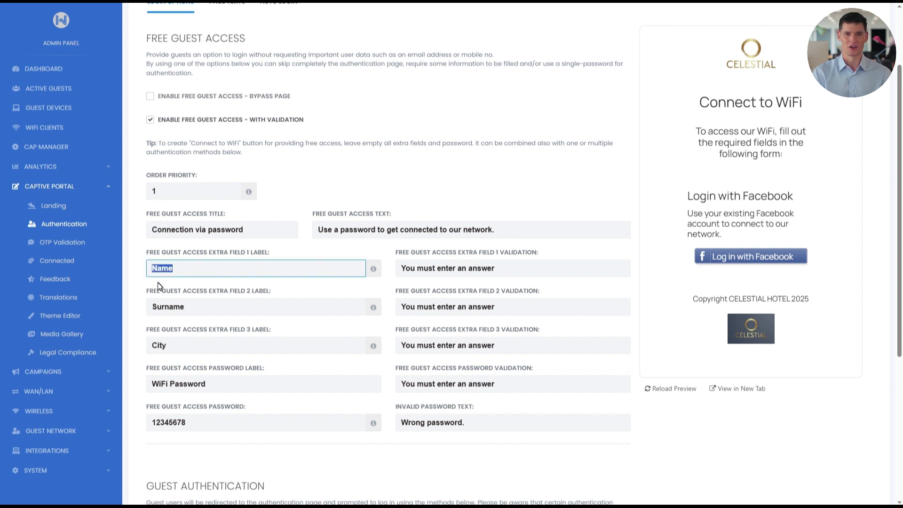
{"action": "double_click", "coordinate": [191, 308]}
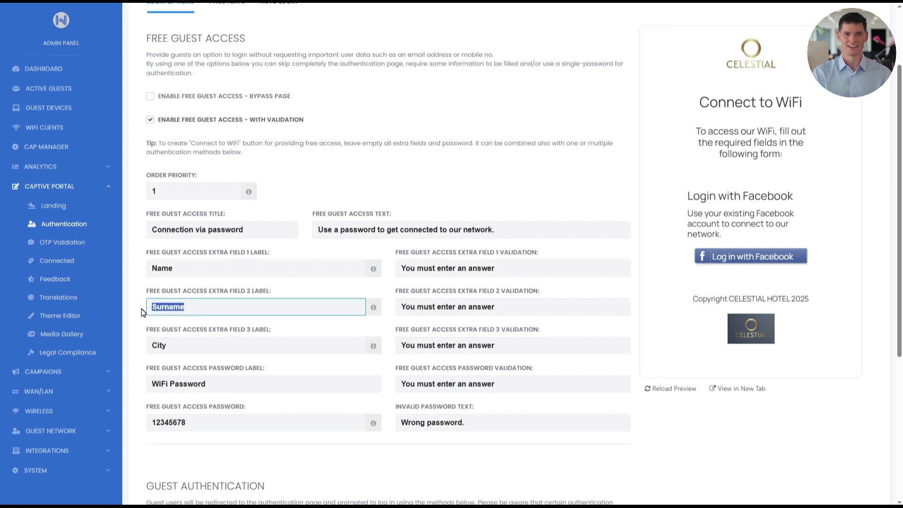
{"action": "double_click", "coordinate": [173, 346]}
{"action": "left_click", "coordinate": [140, 350]}
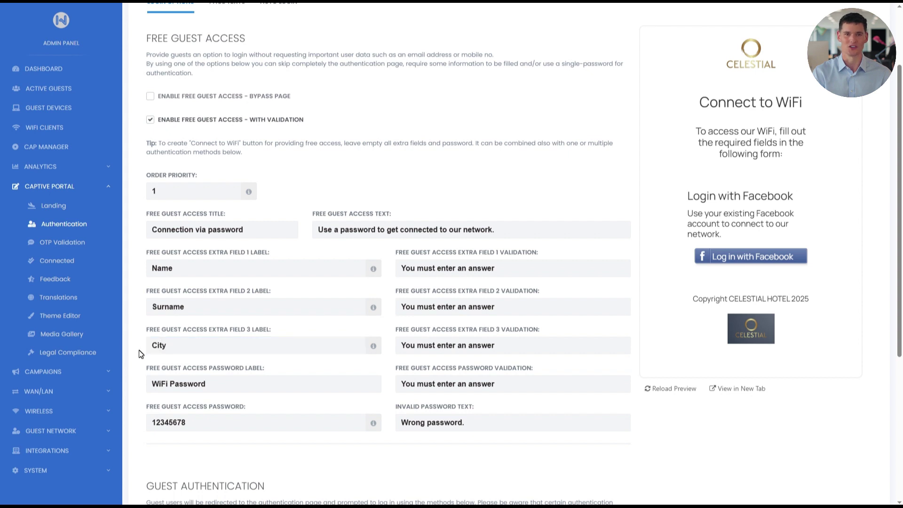
{"action": "left_click_drag", "start_coordinate": [195, 423], "coordinate": [131, 416]}
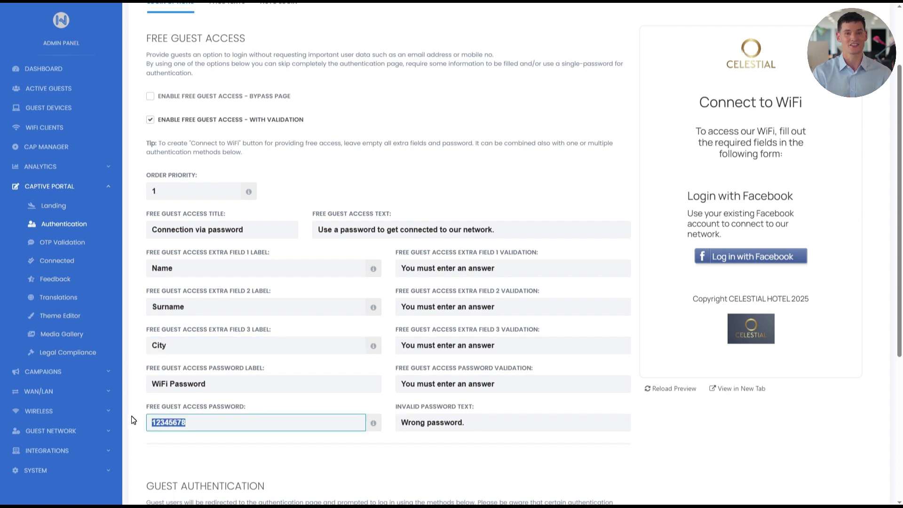
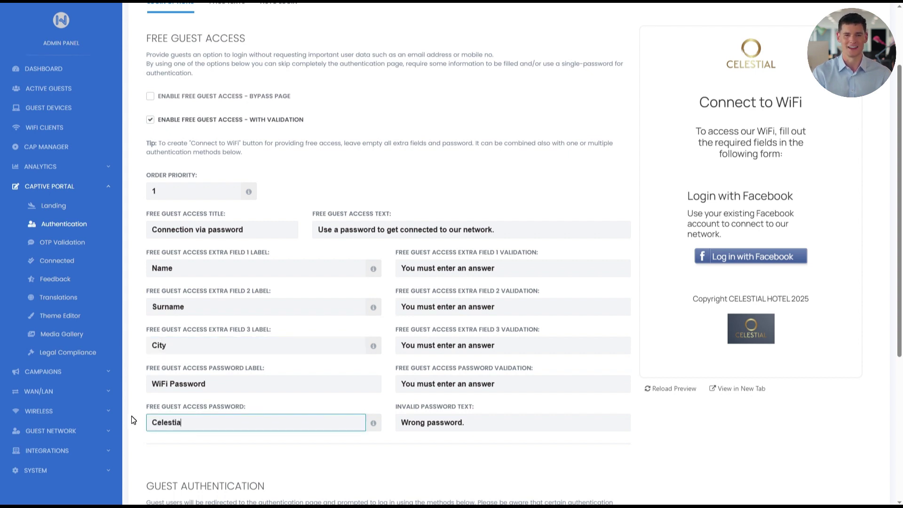
{"action": "left_click", "coordinate": [131, 415]}
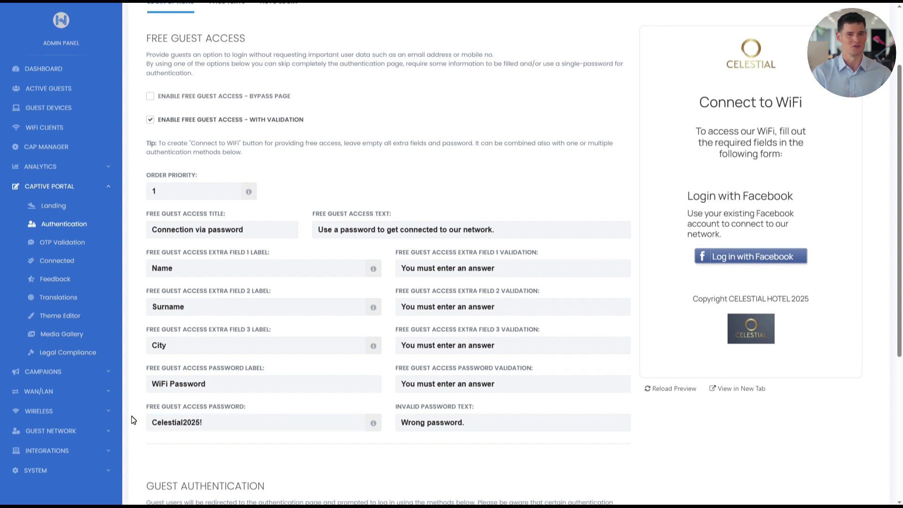
Step: Rename extra field 1 to 'Fullname' and clear the Surname and City labels
{"action": "left_click_drag", "start_coordinate": [175, 268], "coordinate": [144, 273]}
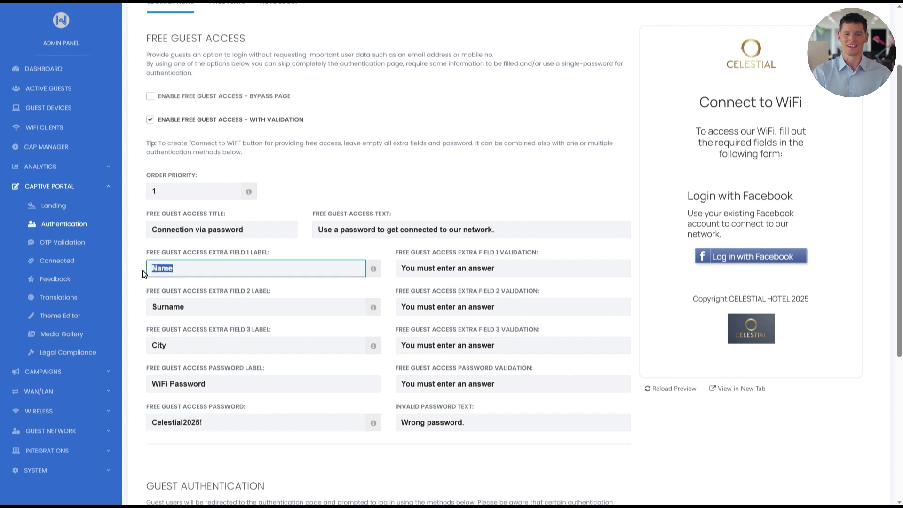
{"action": "type", "text": "Fullname"}
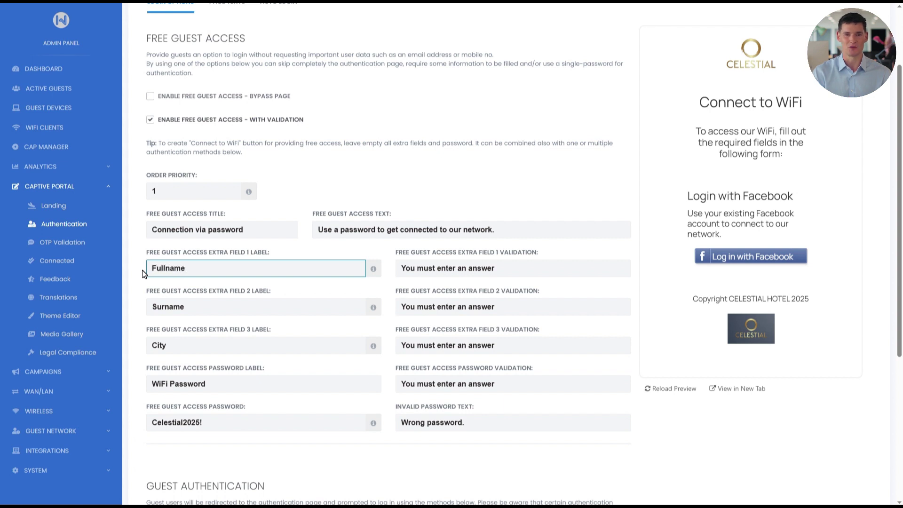
{"action": "left_click_drag", "start_coordinate": [184, 305], "coordinate": [126, 315]}
{"action": "left_click_drag", "start_coordinate": [184, 352], "coordinate": [138, 346]}
{"action": "key", "text": "BackSpace"}
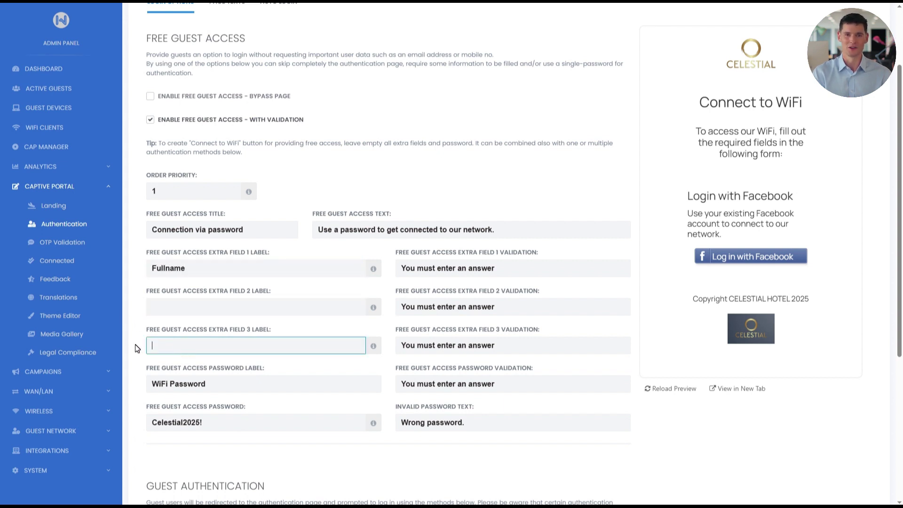
{"action": "left_click", "coordinate": [139, 347]}
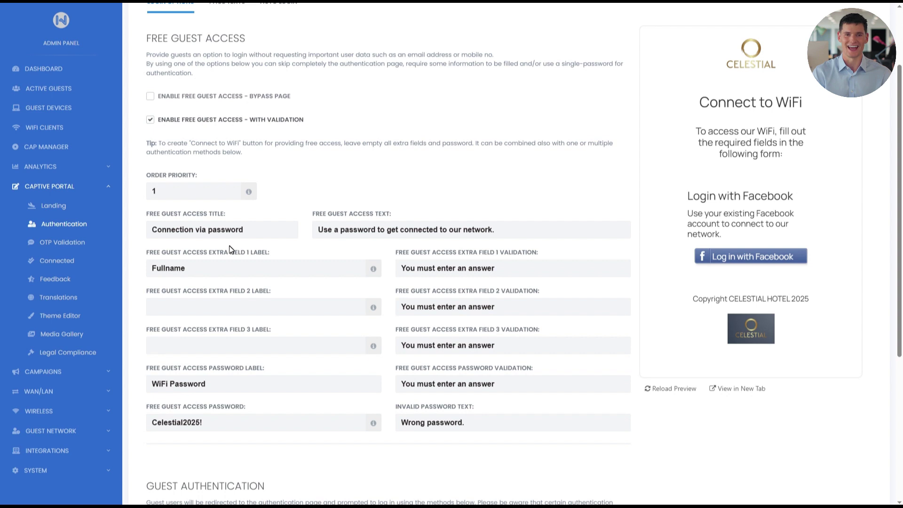
{"action": "left_click", "coordinate": [253, 231]}
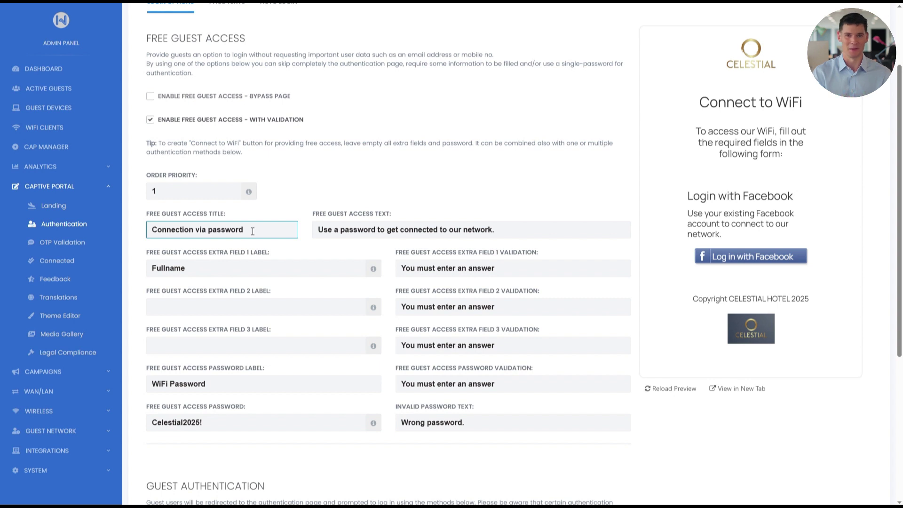
Step: Retitle the free guest access section 'Get Connected'
{"action": "left_click", "coordinate": [503, 234]}
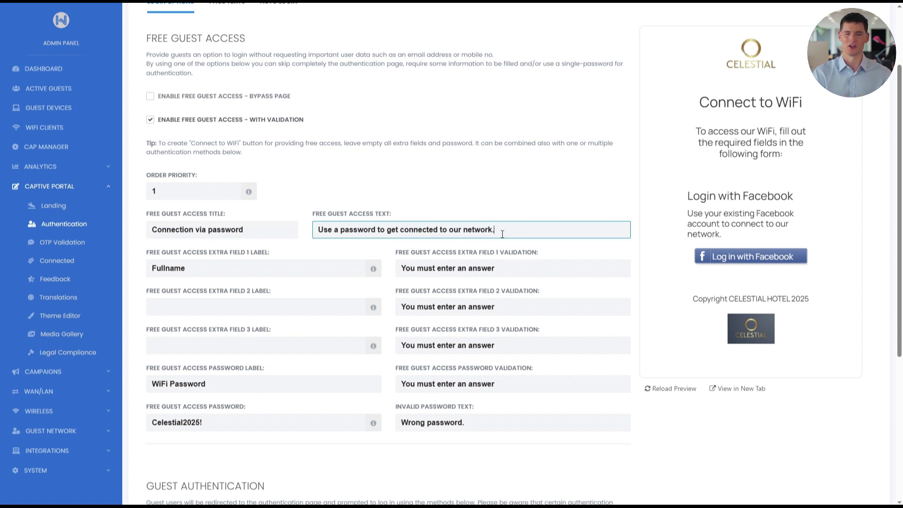
{"action": "left_click_drag", "start_coordinate": [283, 229], "coordinate": [133, 230]}
{"action": "type", "text": "Get"}
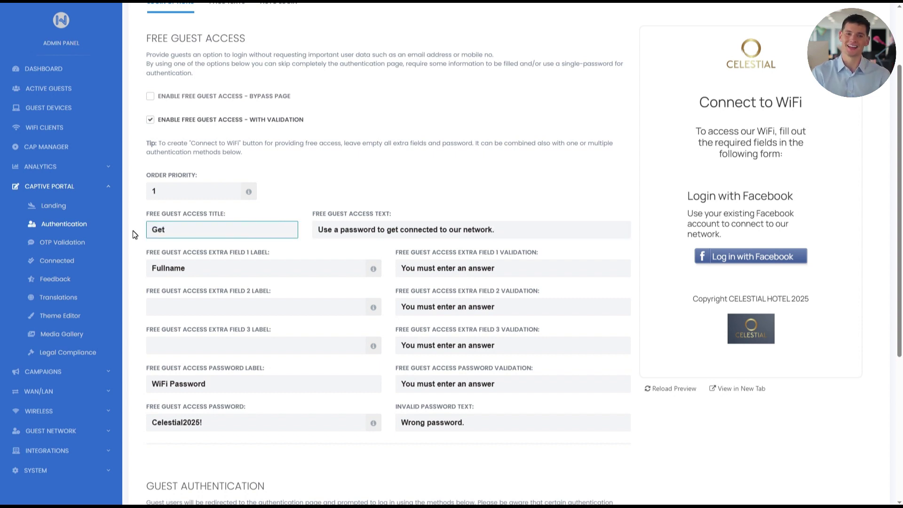
{"action": "type", "text": " Connected"}
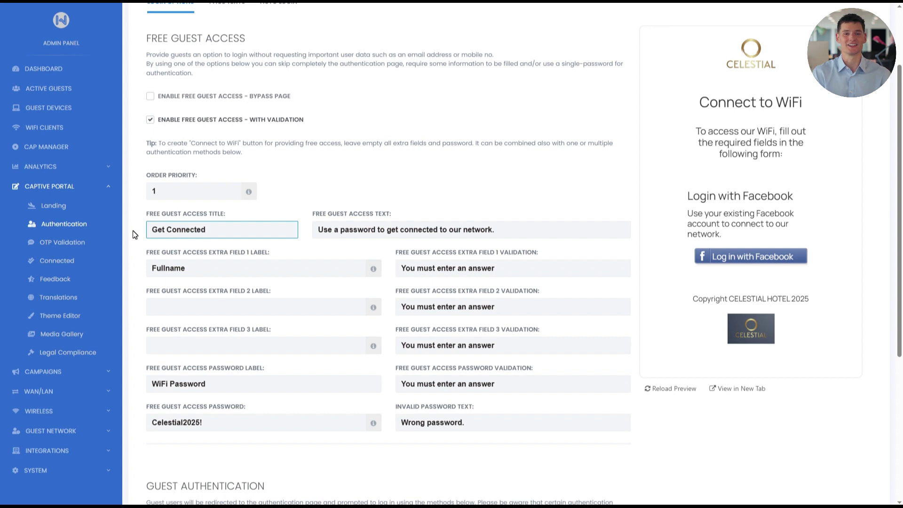
Step: Set the text to 'Enter your Fullname and Wifi password to access our network.' and save
{"action": "left_click_drag", "start_coordinate": [497, 234], "coordinate": [309, 218]}
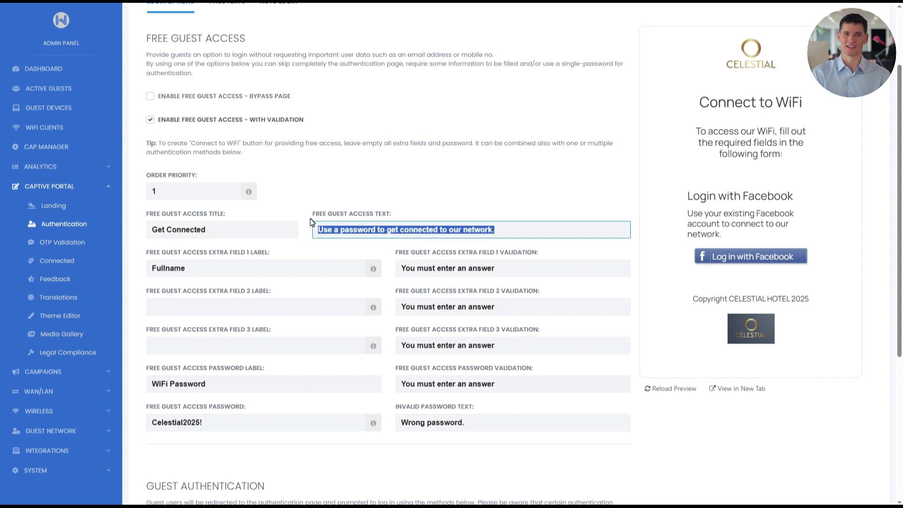
{"action": "key", "text": "BackSpace"}
{"action": "type", "text": "Enter your Fullname and "}
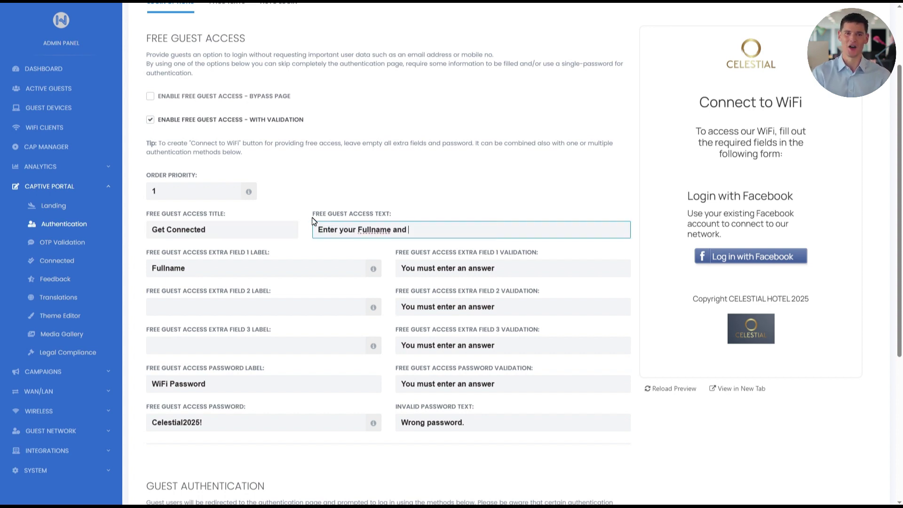
{"action": "type", "text": "Wifi password to access our network."}
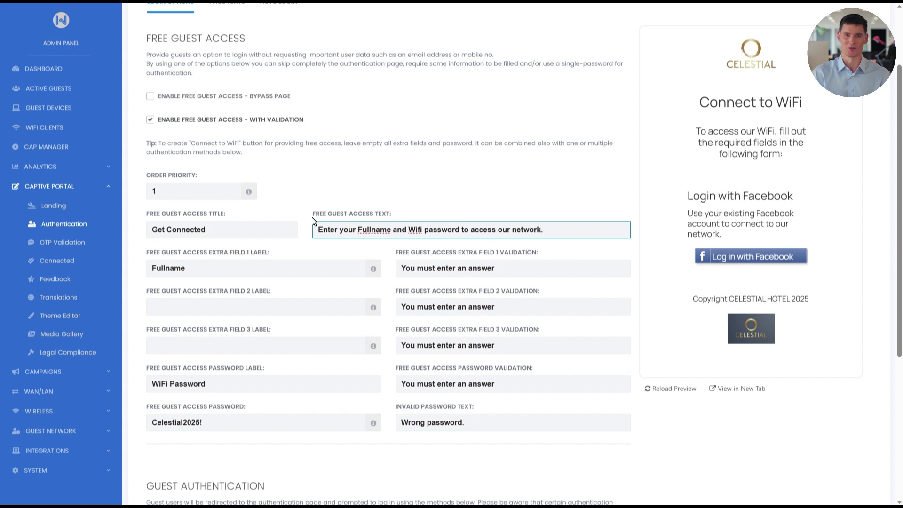
{"action": "scroll", "coordinate": [309, 217], "scroll_direction": "down", "scroll_amount": 4}
{"action": "left_click", "coordinate": [600, 486]}
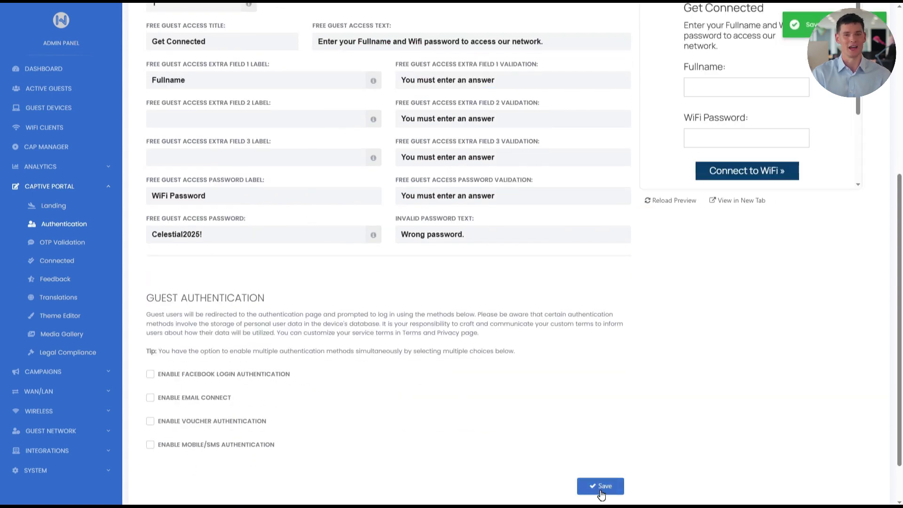
Step: Submit a test login in the portal preview with a guest's full name and the WiFi password
{"action": "scroll", "coordinate": [602, 493], "scroll_direction": "up", "scroll_amount": 4}
{"action": "scroll", "coordinate": [602, 493], "scroll_direction": "up", "scroll_amount": 2}
{"action": "scroll", "coordinate": [851, 310], "scroll_direction": "down", "scroll_amount": 2}
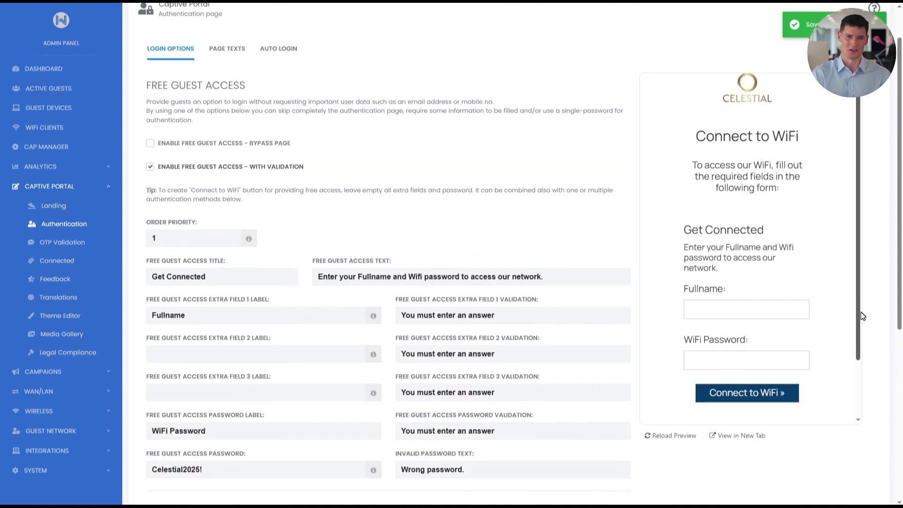
{"action": "left_click", "coordinate": [748, 262]}
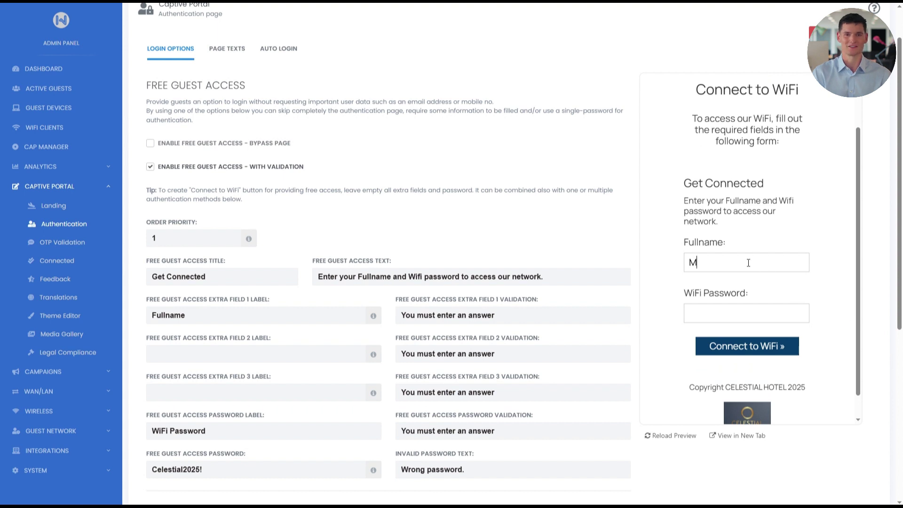
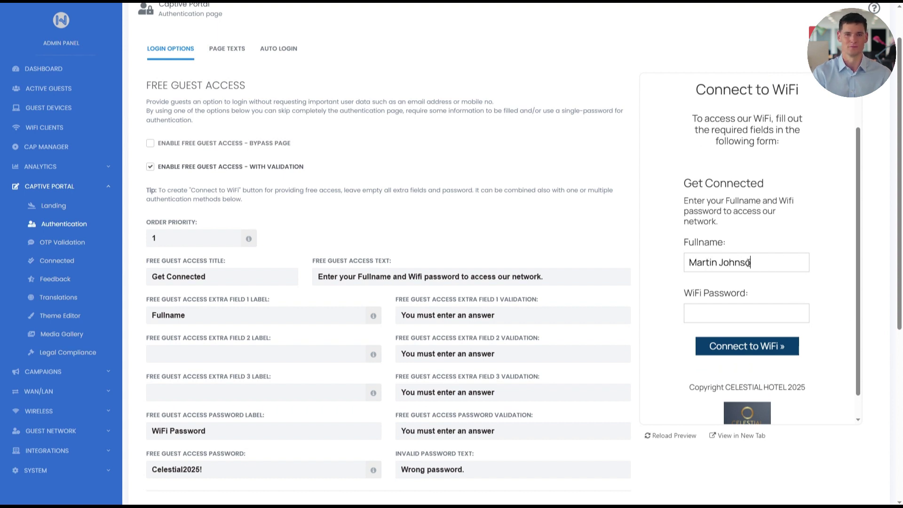
{"action": "left_click", "coordinate": [752, 311]}
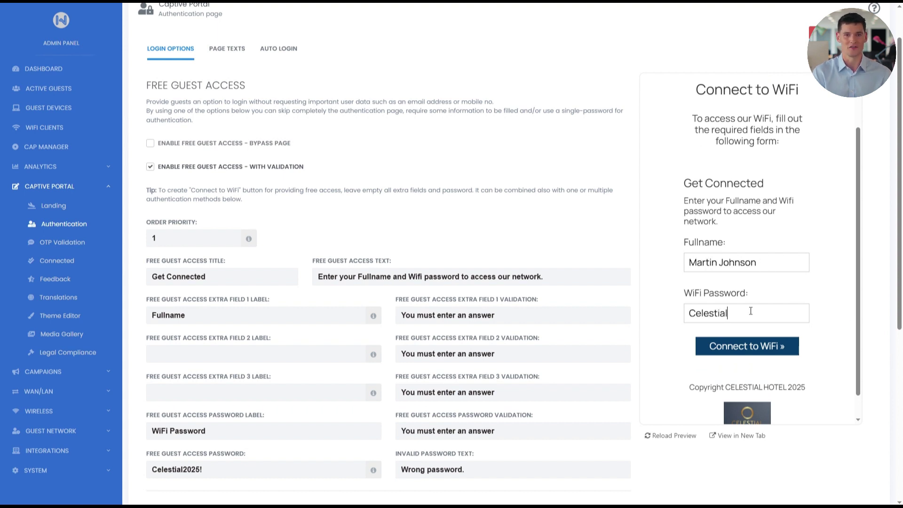
{"action": "left_click", "coordinate": [748, 346]}
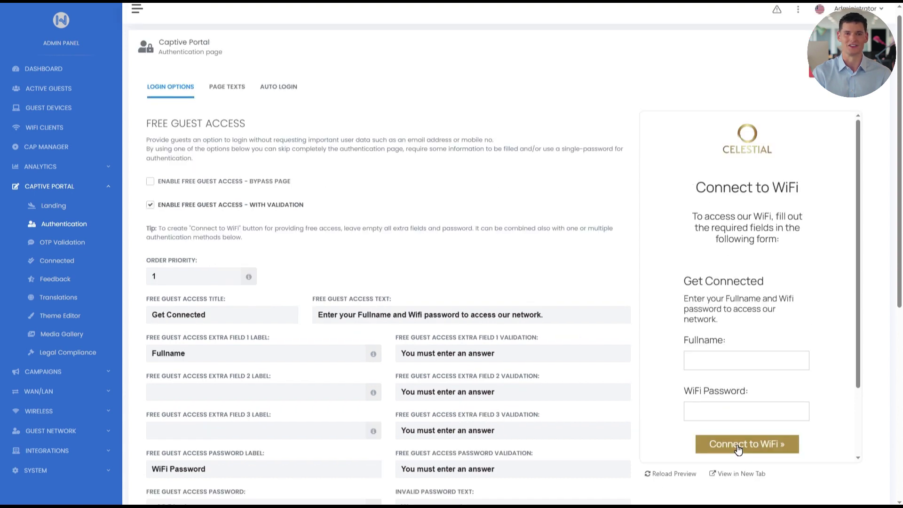
Step: Show Analytics > Free Users statistics for the last 30 days and open the export options
{"action": "left_click", "coordinate": [105, 168]}
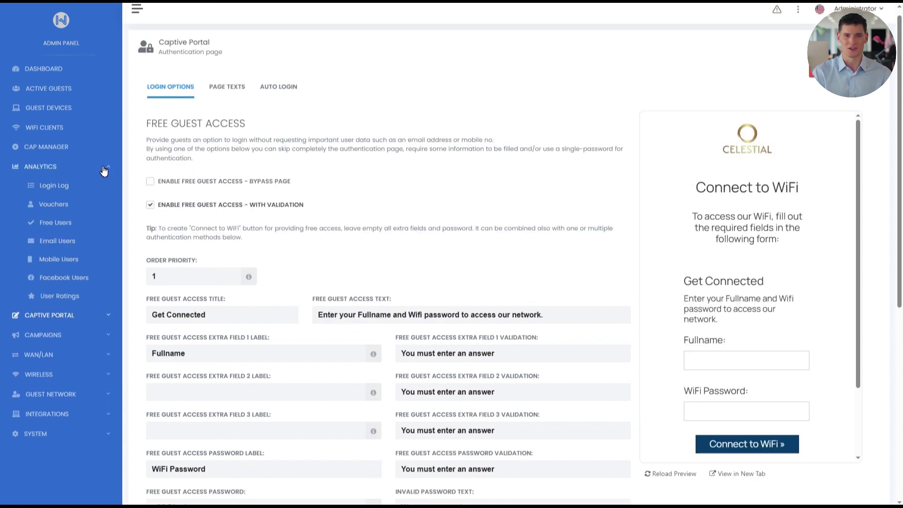
{"action": "left_click", "coordinate": [65, 225]}
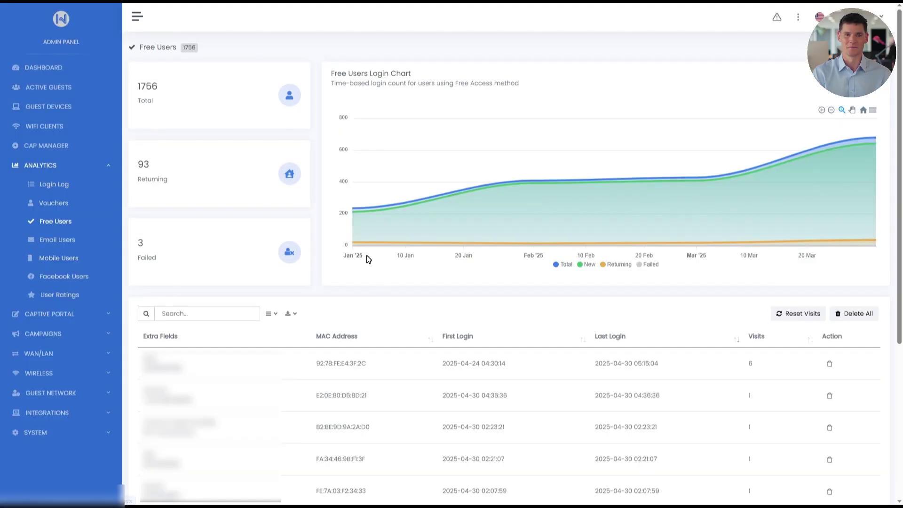
{"action": "mouse_move", "coordinate": [362, 238]}
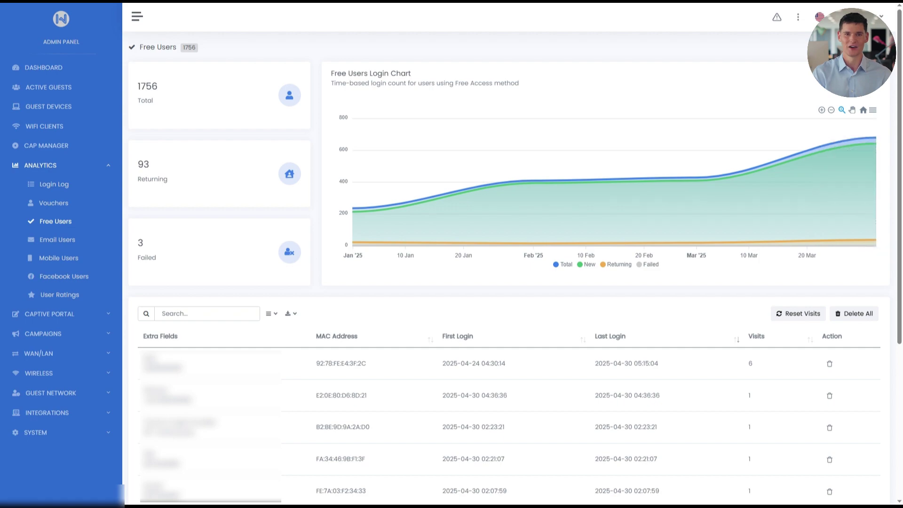
{"action": "left_click", "coordinate": [853, 75]}
{"action": "left_click", "coordinate": [858, 115]}
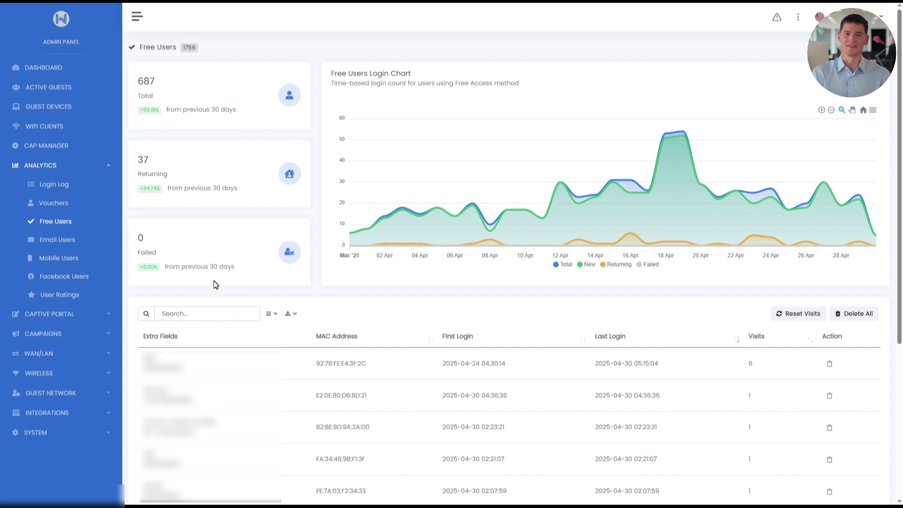
{"action": "left_click", "coordinate": [291, 314]}
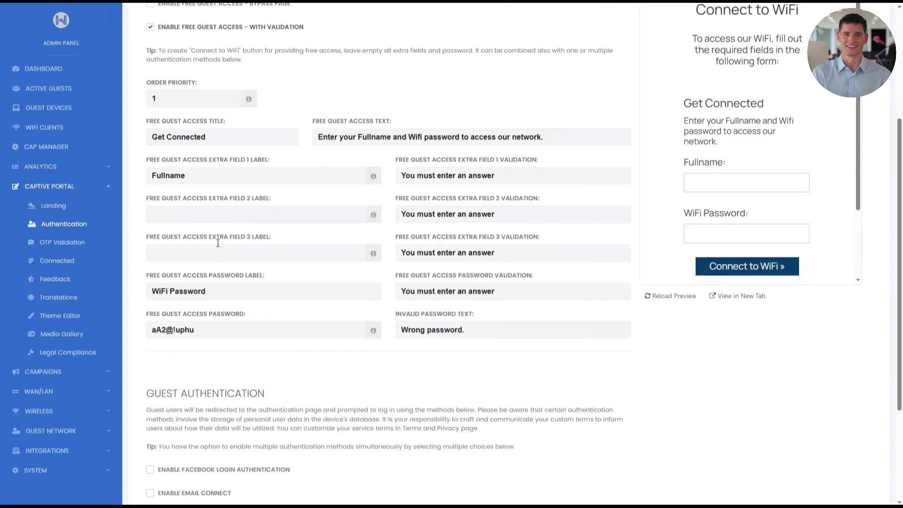
Step: Enable Facebook login, keeping the 'Login with Facebook' title and default button text, and save
{"action": "scroll", "coordinate": [218, 242], "scroll_direction": "down", "scroll_amount": 2}
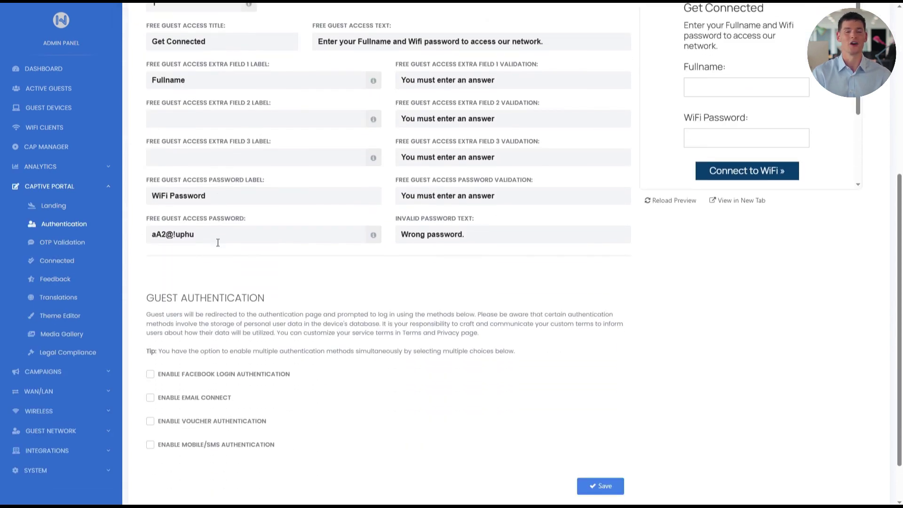
{"action": "scroll", "coordinate": [217, 242], "scroll_direction": "down", "scroll_amount": 1}
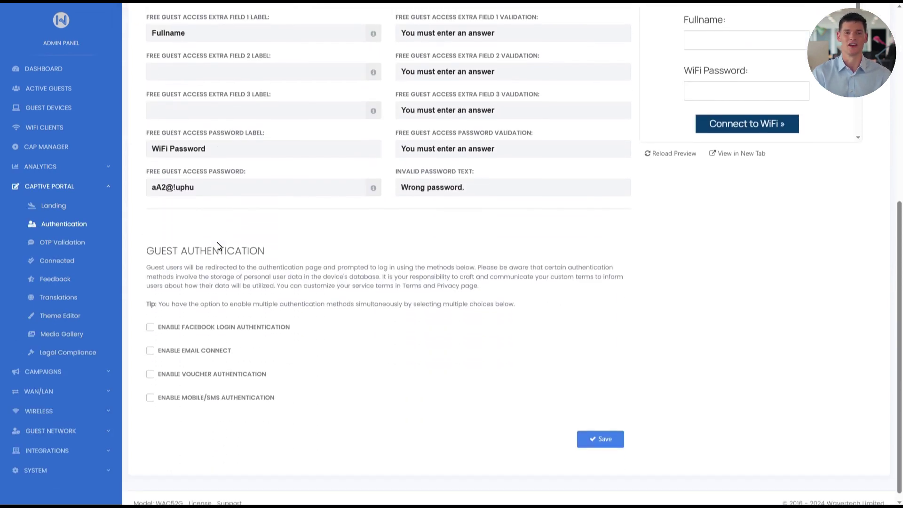
{"action": "left_click", "coordinate": [150, 327]}
{"action": "scroll", "coordinate": [182, 323], "scroll_direction": "down", "scroll_amount": 3}
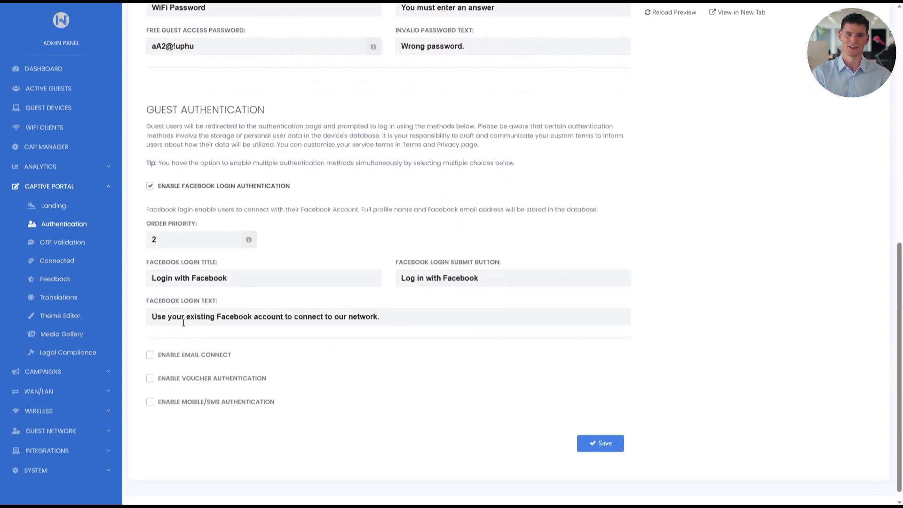
{"action": "scroll", "coordinate": [183, 322], "scroll_direction": "down", "scroll_amount": 1}
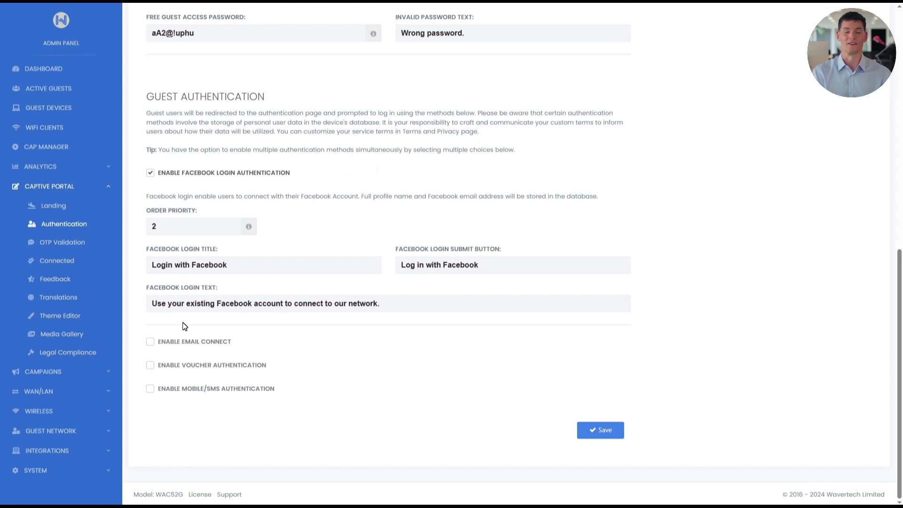
{"action": "left_click_drag", "start_coordinate": [288, 266], "coordinate": [129, 268]}
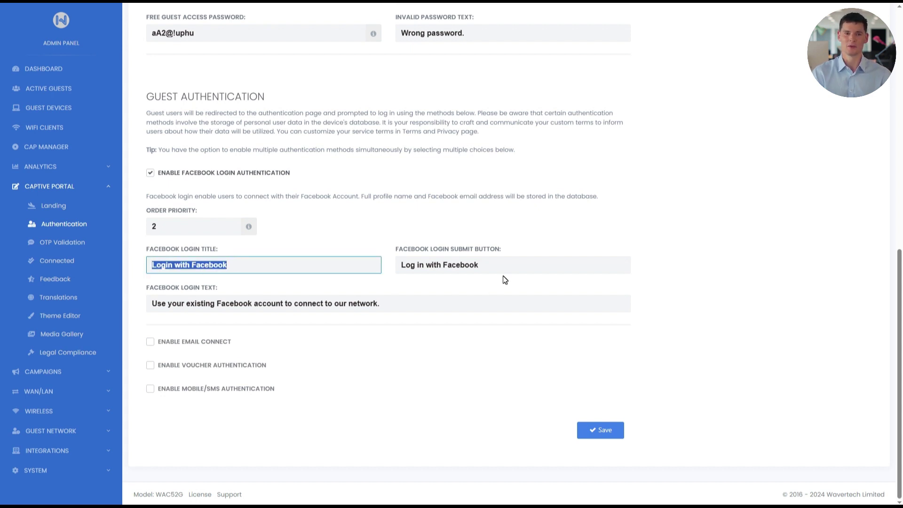
{"action": "left_click_drag", "start_coordinate": [504, 267], "coordinate": [392, 266]}
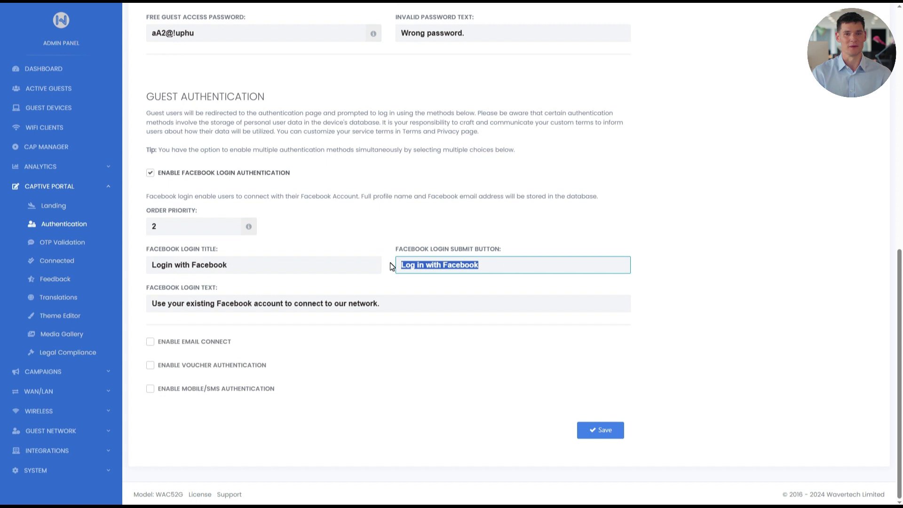
{"action": "left_click", "coordinate": [411, 313]}
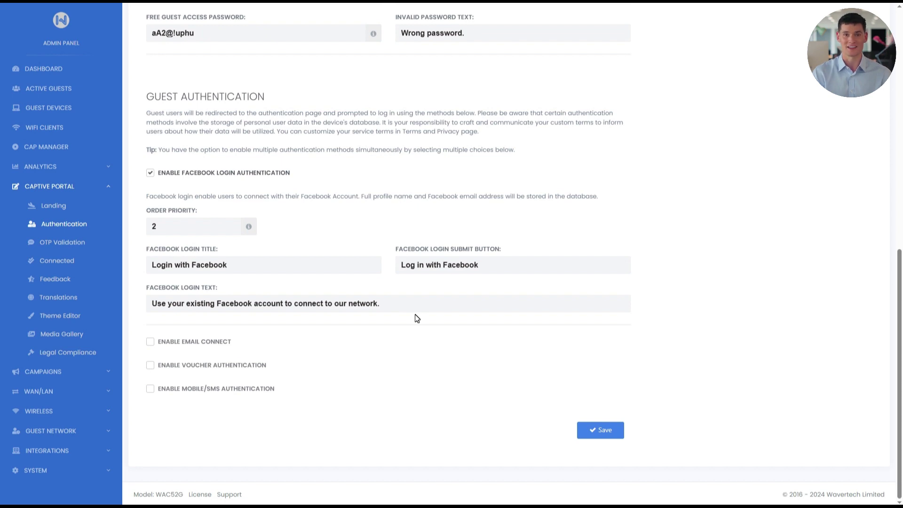
{"action": "left_click", "coordinate": [611, 434]}
{"action": "scroll", "coordinate": [756, 379], "scroll_direction": "up", "scroll_amount": 7}
{"action": "scroll", "coordinate": [756, 382], "scroll_direction": "up", "scroll_amount": 1}
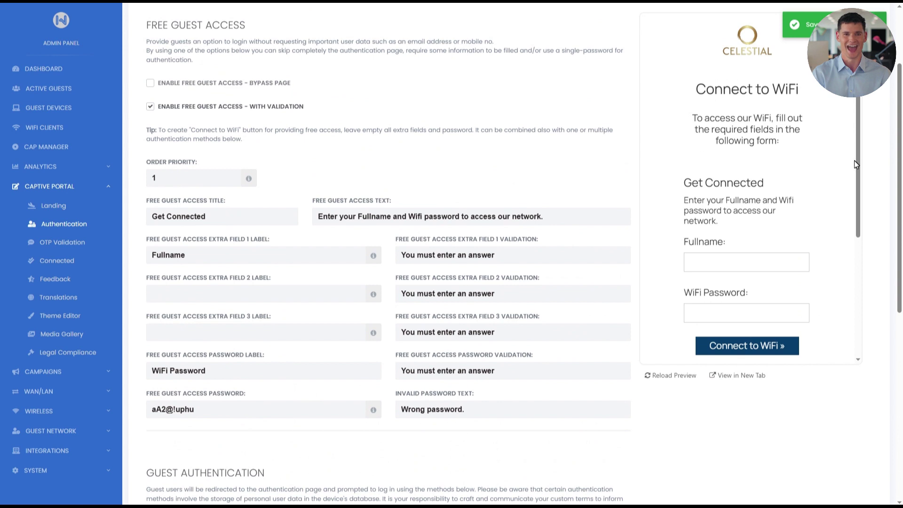
{"action": "scroll", "coordinate": [859, 163], "scroll_direction": "down", "scroll_amount": 3}
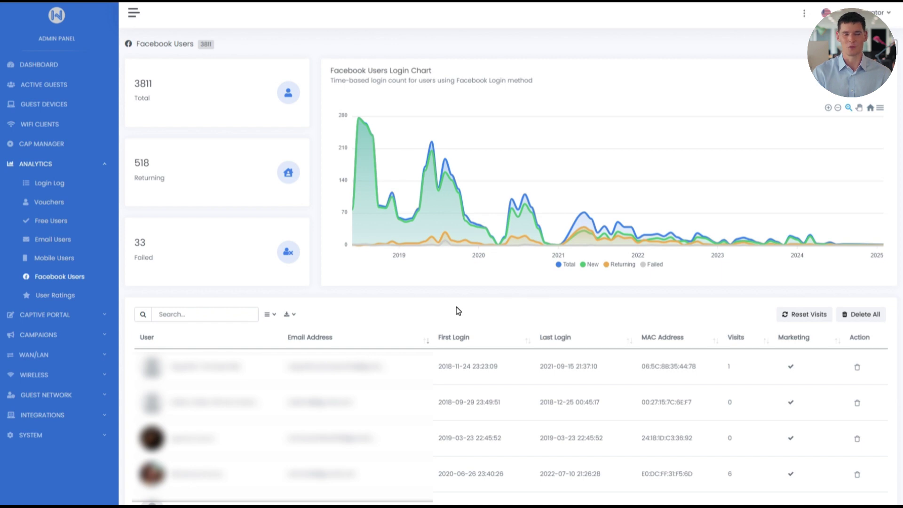
Step: Expand the Captive Portal section in the sidebar
{"action": "left_click", "coordinate": [83, 313]}
Step: Turn on Email Connect in the Captive Portal Authentication settings
{"action": "left_click", "coordinate": [72, 223]}
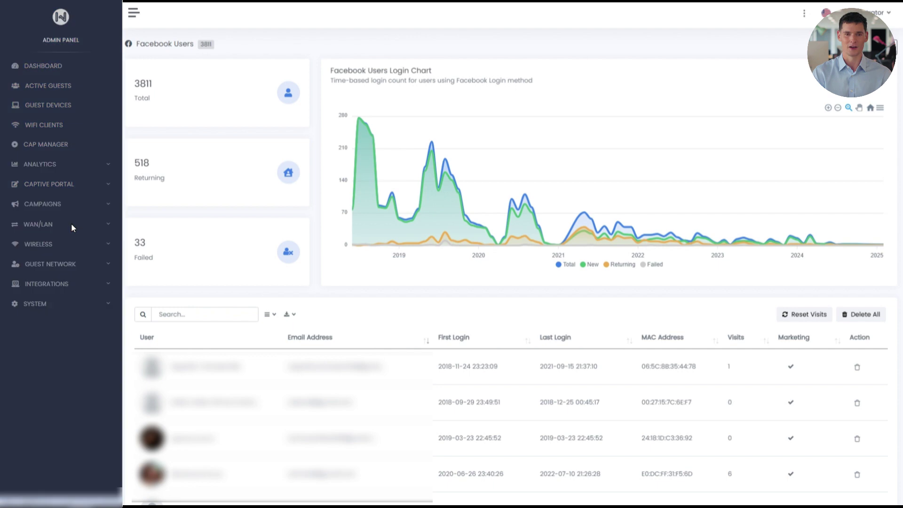
{"action": "scroll", "coordinate": [188, 246], "scroll_direction": "down", "scroll_amount": 10}
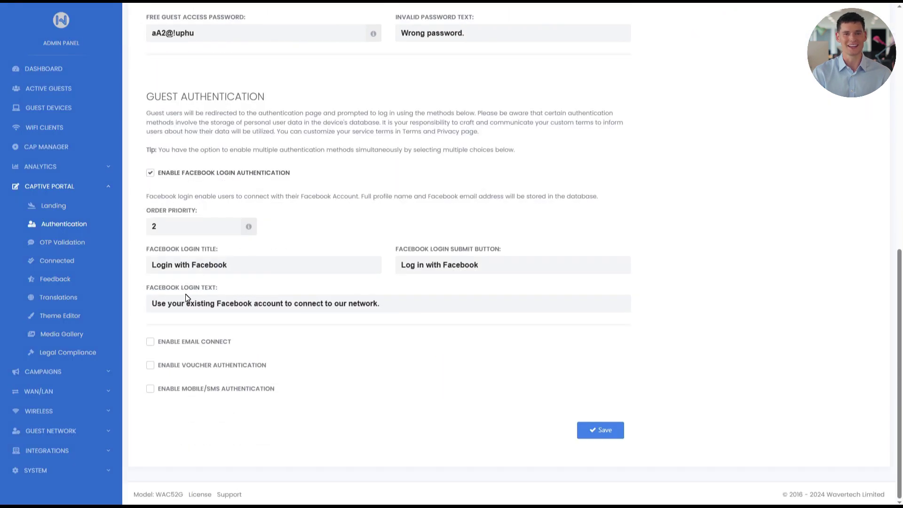
{"action": "left_click", "coordinate": [151, 343]}
{"action": "scroll", "coordinate": [150, 345], "scroll_direction": "down", "scroll_amount": 6}
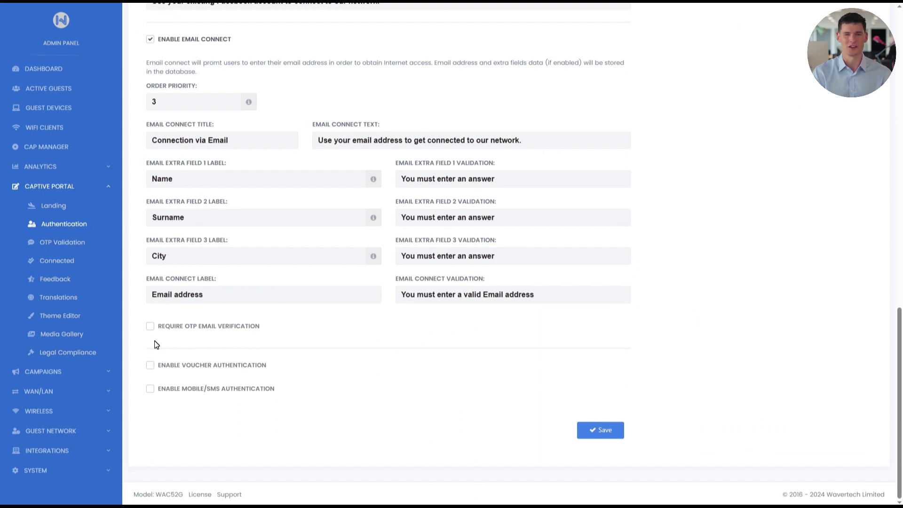
Step: Rename extra field 1 to 'Fullname', clear the Surname and City labels, and save
{"action": "left_click_drag", "start_coordinate": [173, 182], "coordinate": [143, 183]}
{"action": "left_click_drag", "start_coordinate": [183, 216], "coordinate": [140, 258]}
{"action": "left_click", "coordinate": [149, 257]}
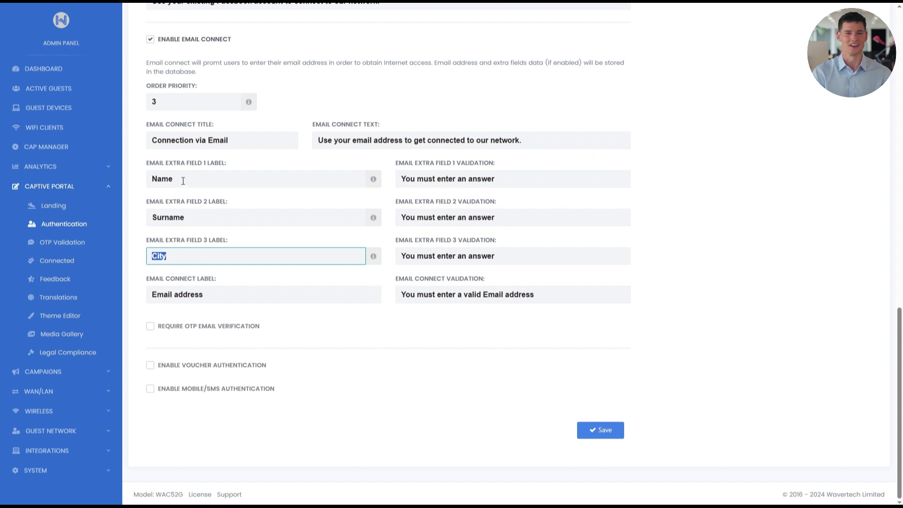
{"action": "left_click_drag", "start_coordinate": [183, 180], "coordinate": [145, 179]}
{"action": "type", "text": "Fullname"}
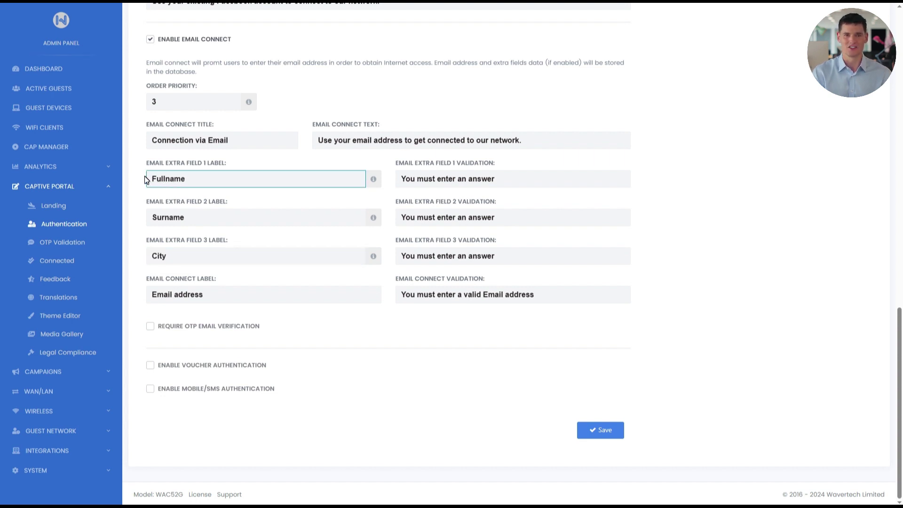
{"action": "left_click_drag", "start_coordinate": [186, 218], "coordinate": [126, 225]}
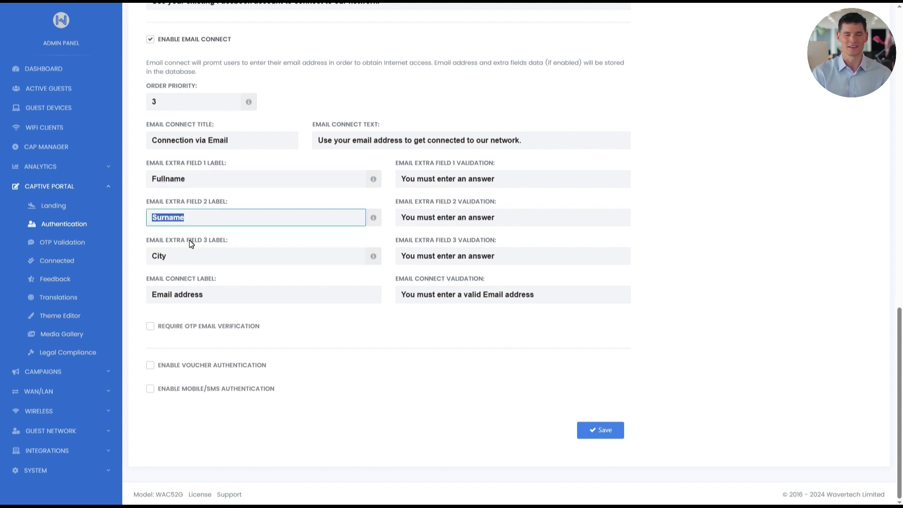
{"action": "key", "text": "BackSpace"}
{"action": "double_click", "coordinate": [157, 256]}
{"action": "key", "text": "BackSpace"}
{"action": "left_click", "coordinate": [592, 429]}
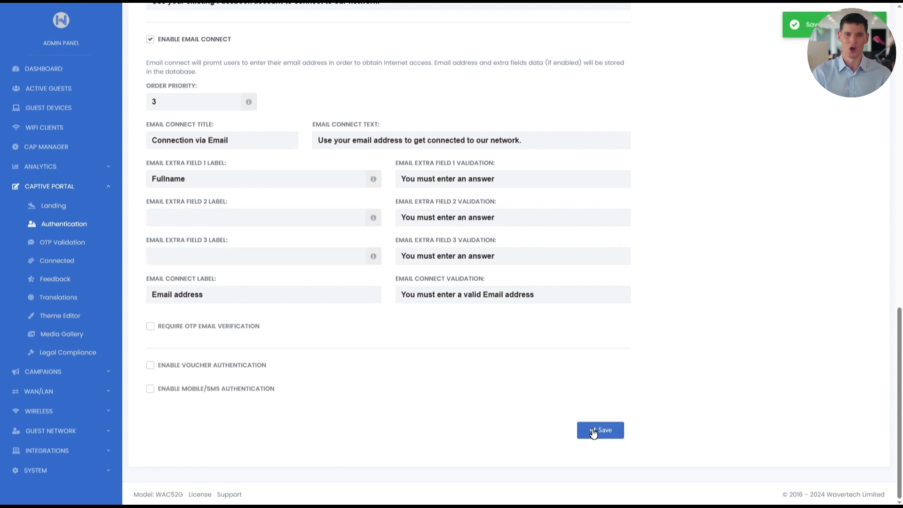
Step: Turn off Enable Free Guest Access – With Validation
{"action": "scroll", "coordinate": [803, 387], "scroll_direction": "down", "scroll_amount": 8}
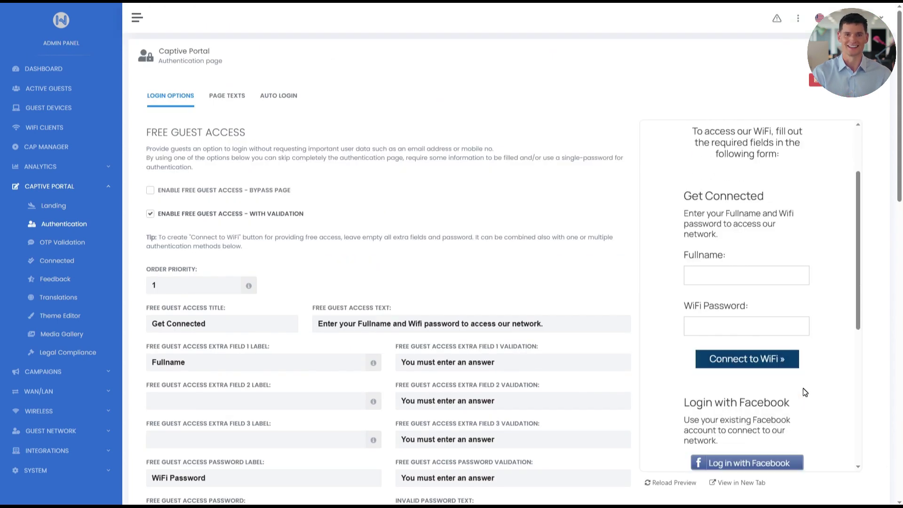
{"action": "left_click", "coordinate": [724, 287]}
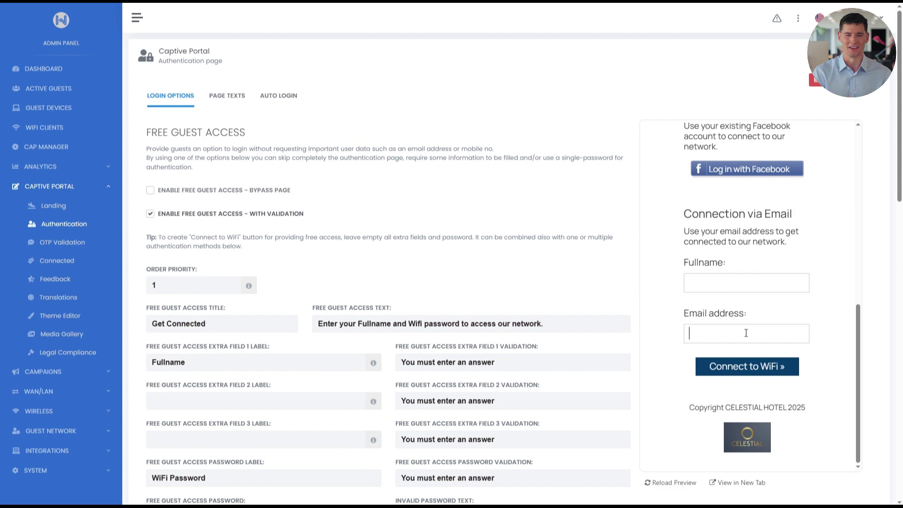
{"action": "left_click", "coordinate": [151, 215]}
Step: Fill the preview's email login form with a sample full name and email address
{"action": "scroll", "coordinate": [185, 234], "scroll_direction": "down", "scroll_amount": 2}
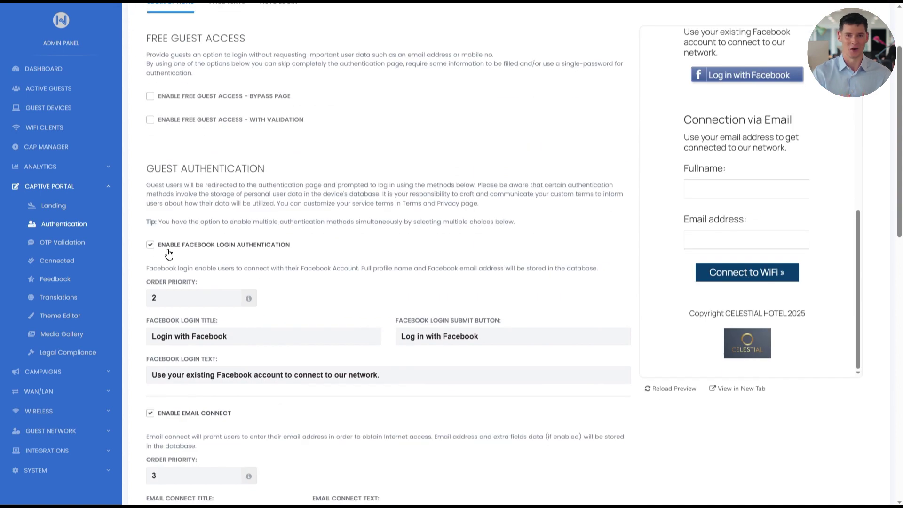
{"action": "scroll", "coordinate": [671, 413], "scroll_direction": "down", "scroll_amount": 8}
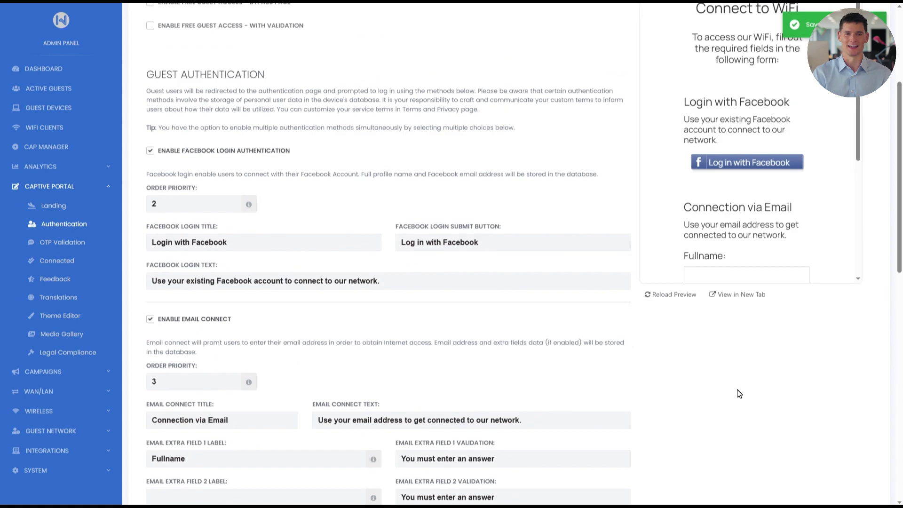
{"action": "scroll", "coordinate": [823, 384], "scroll_direction": "down", "scroll_amount": 1}
{"action": "scroll", "coordinate": [824, 379], "scroll_direction": "down", "scroll_amount": 2}
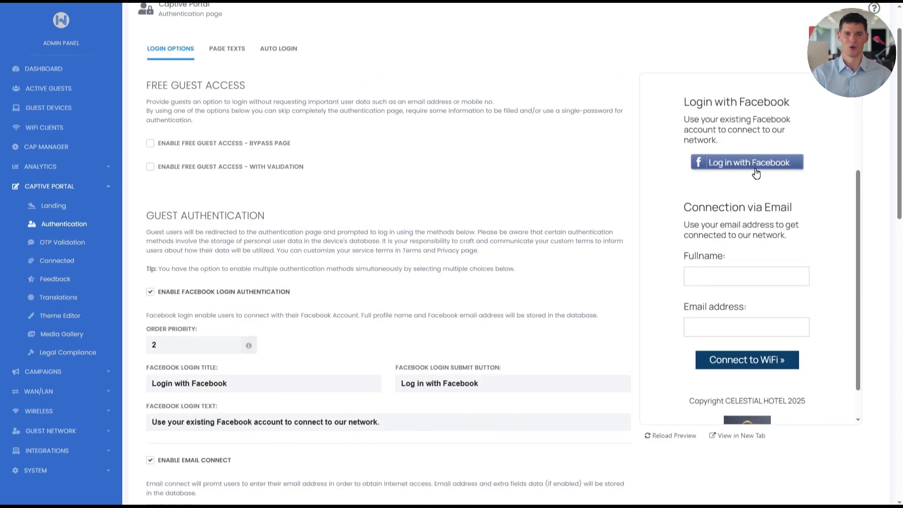
{"action": "left_click", "coordinate": [777, 278]}
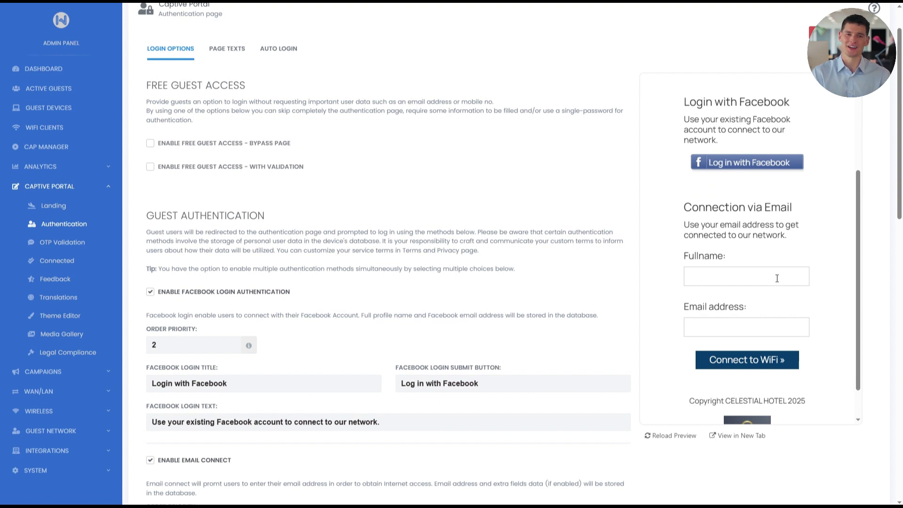
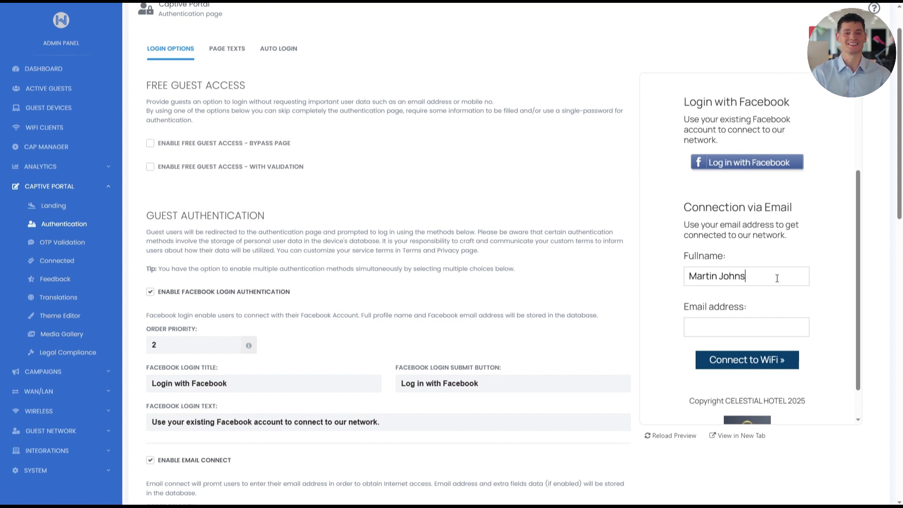
{"action": "left_click", "coordinate": [728, 329]}
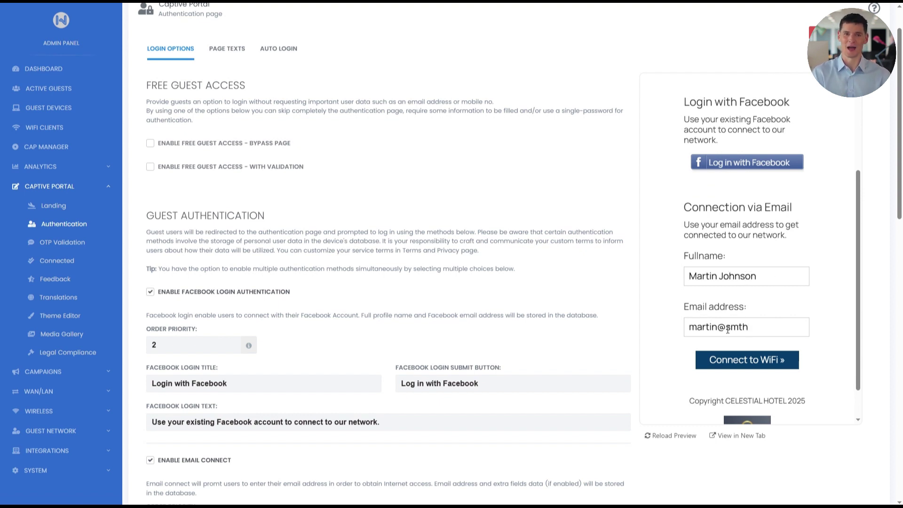
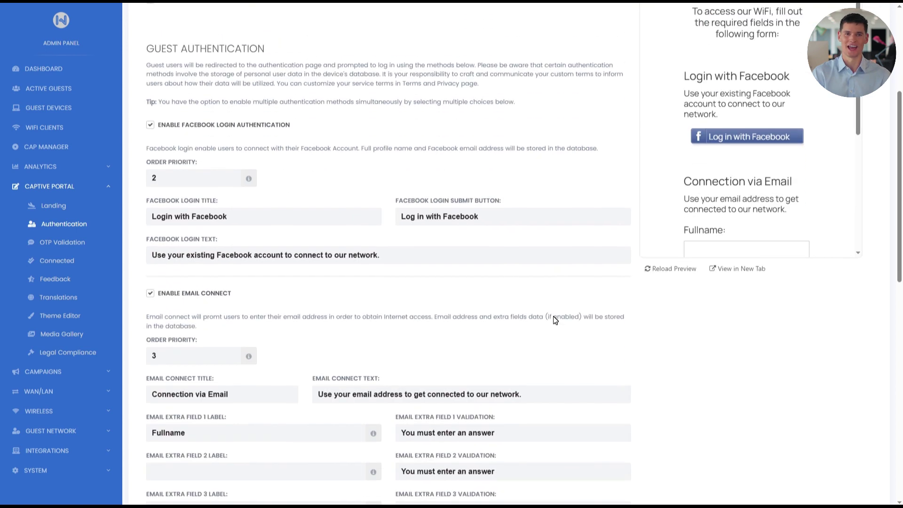
{"action": "scroll", "coordinate": [555, 320], "scroll_direction": "down", "scroll_amount": 5}
Step: Turn on Require OTP Email Verification, then go to the Captive Portal's OTP Validation page
{"action": "left_click", "coordinate": [151, 372]}
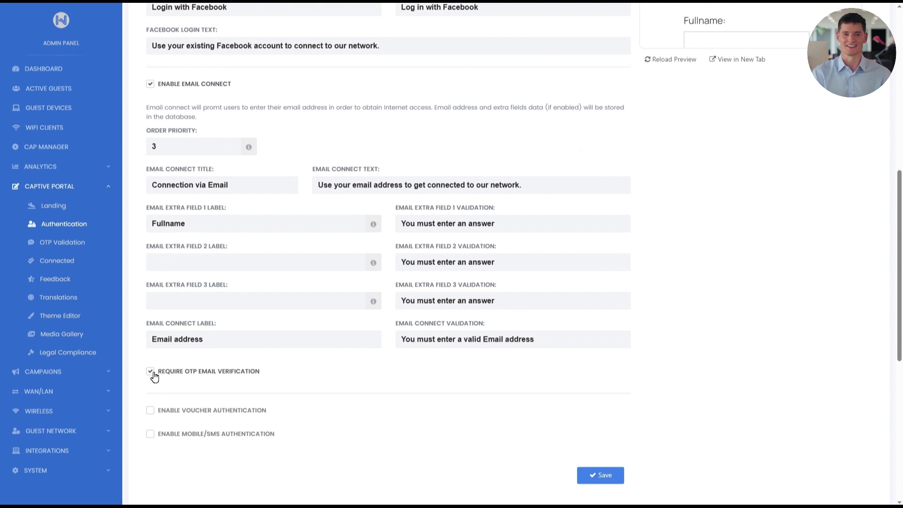
{"action": "left_click", "coordinate": [77, 243]}
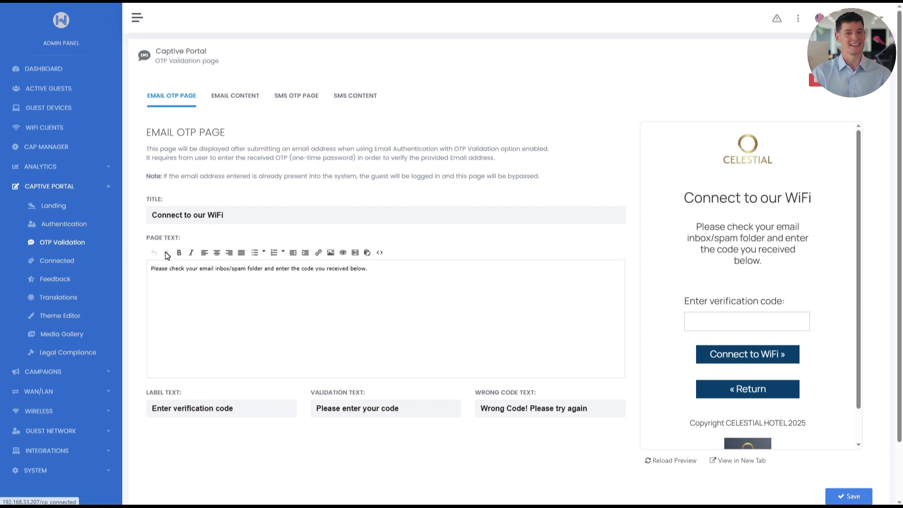
Step: Review the email OTP page's title, page text, code label and wrong-code message
{"action": "mouse_move", "coordinate": [246, 216]}
{"action": "left_mouse_down"}
{"action": "mouse_move", "coordinate": [120, 214]}
{"action": "mouse_move", "coordinate": [248, 232]}
{"action": "left_mouse_up"}
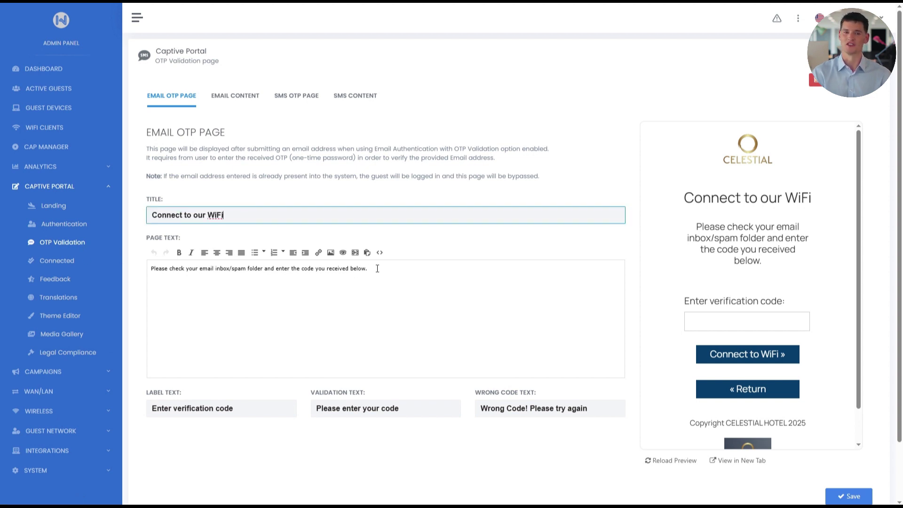
{"action": "left_click_drag", "start_coordinate": [367, 269], "coordinate": [413, 299]}
{"action": "scroll", "coordinate": [413, 299], "scroll_direction": "down", "scroll_amount": 1}
{"action": "left_click_drag", "start_coordinate": [290, 361], "coordinate": [178, 361]}
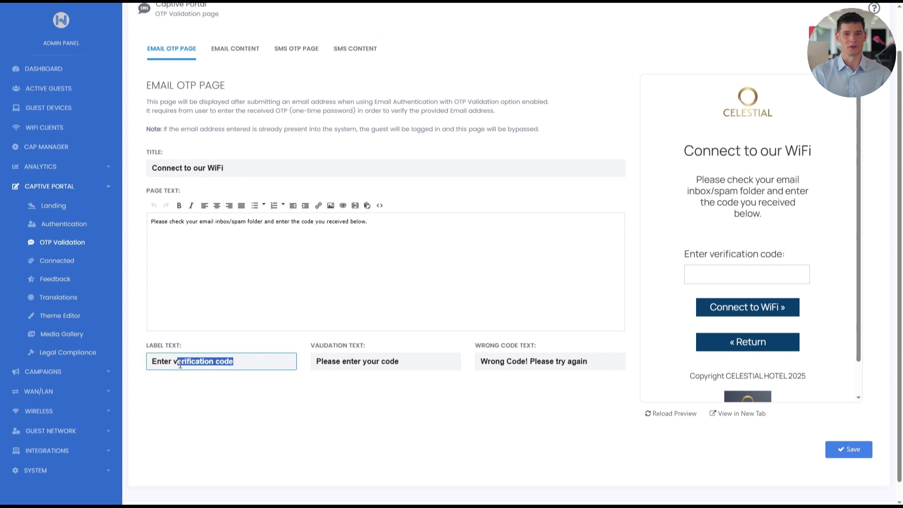
{"action": "left_click", "coordinate": [434, 365]}
{"action": "left_click_drag", "start_coordinate": [500, 361], "coordinate": [590, 371]}
{"action": "left_click", "coordinate": [595, 382]}
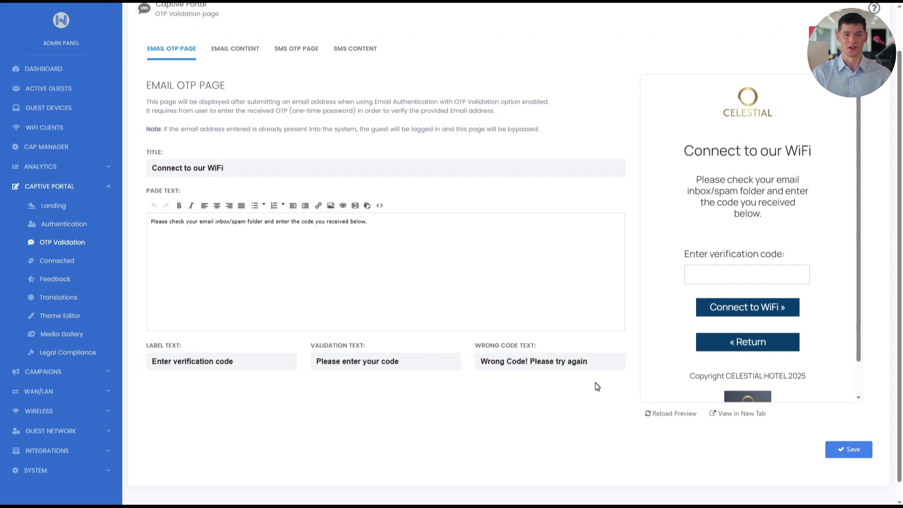
{"action": "scroll", "coordinate": [595, 382], "scroll_direction": "up", "scroll_amount": 1}
{"action": "scroll", "coordinate": [695, 311], "scroll_direction": "down", "scroll_amount": 1}
Step: Submit test code 123456 in the preview to trigger the wrong-code message
{"action": "left_click", "coordinate": [699, 286]}
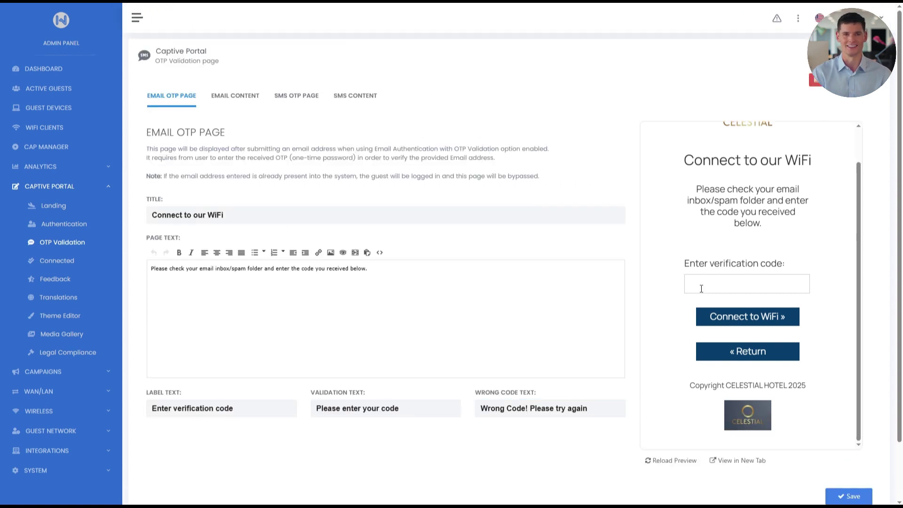
{"action": "type", "text": "123456"}
{"action": "left_click", "coordinate": [744, 316]}
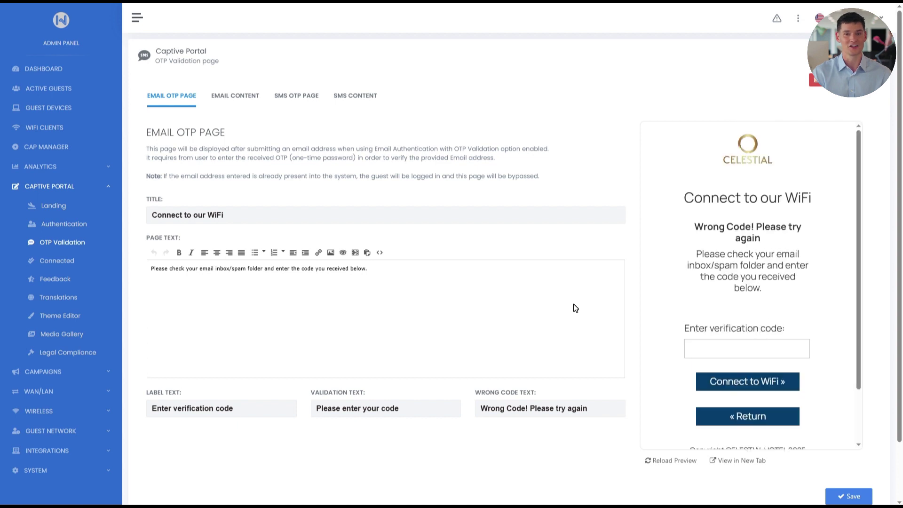
Step: In Connectivity Settings, switch email to Custom SMTP | OTP + Campaigns and review the sender fields
{"action": "left_click", "coordinate": [106, 374]}
{"action": "left_click", "coordinate": [72, 280]}
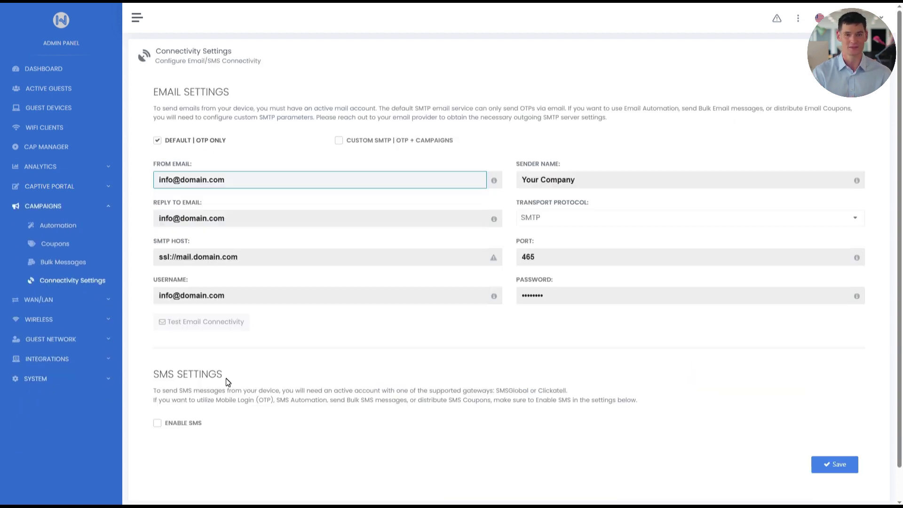
{"action": "left_click", "coordinate": [338, 141]}
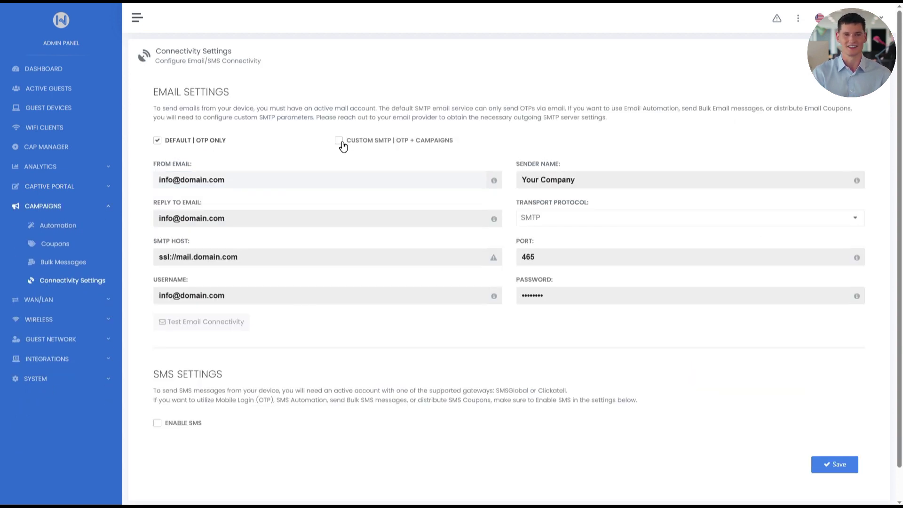
{"action": "left_click", "coordinate": [221, 184]}
{"action": "triple_click", "coordinate": [221, 183]}
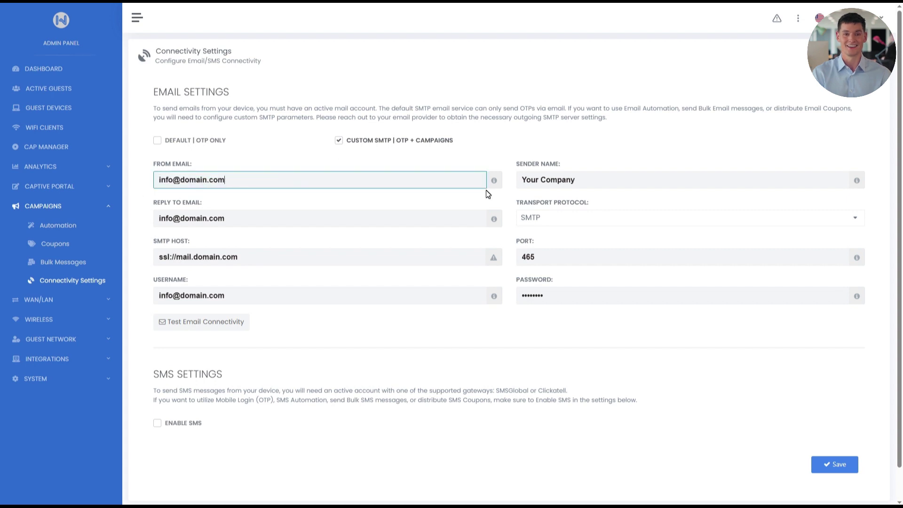
{"action": "mouse_move", "coordinate": [603, 181]}
{"action": "left_mouse_down"}
{"action": "mouse_move", "coordinate": [511, 182]}
{"action": "mouse_move", "coordinate": [588, 185]}
{"action": "left_mouse_up"}
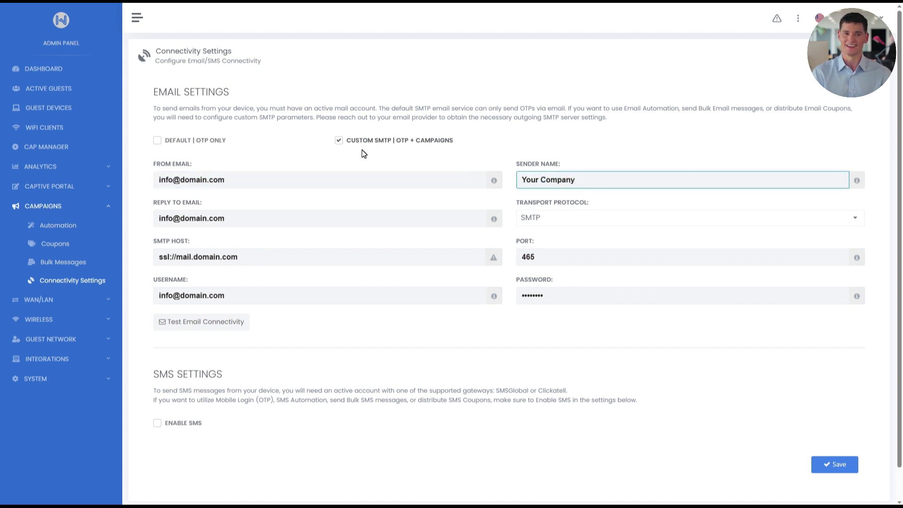
Step: Open and close the Test Email Connectivity form, then expand Captive Portal
{"action": "left_click", "coordinate": [211, 324]}
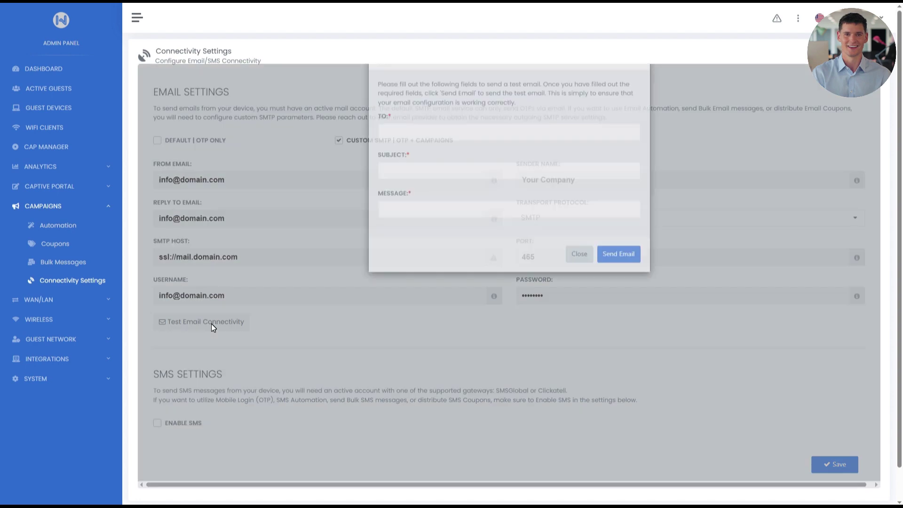
{"action": "left_click", "coordinate": [211, 326]}
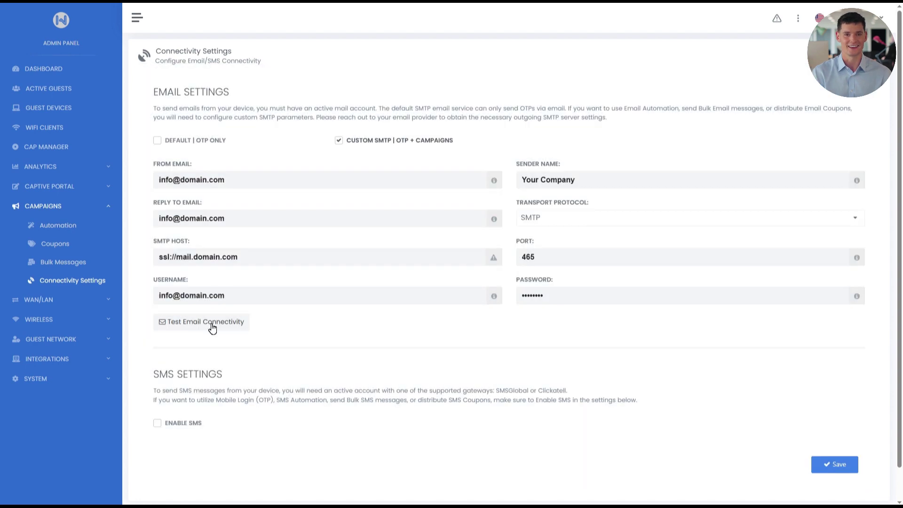
{"action": "left_click", "coordinate": [101, 189]}
Step: Show OTP Validation's Email Content: subject 'Email Verification' and code text 'Your one-time verification code is'
{"action": "left_click", "coordinate": [57, 243]}
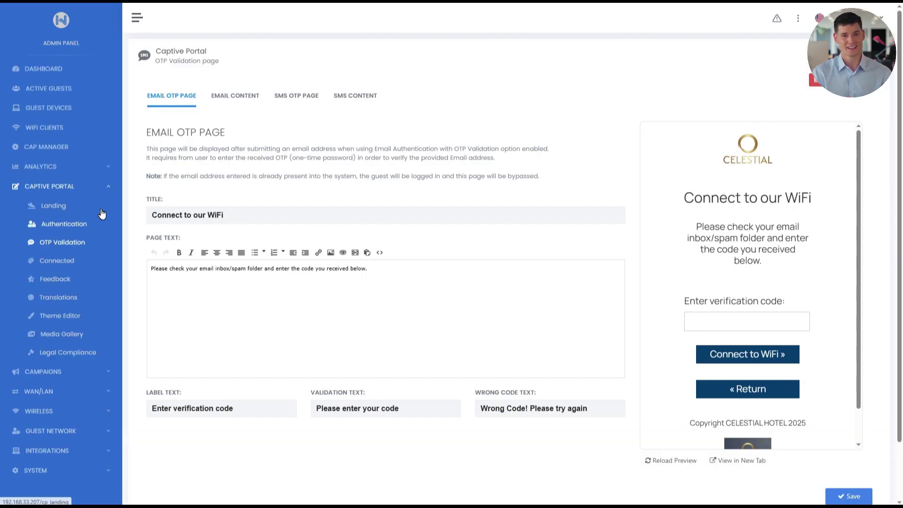
{"action": "left_click", "coordinate": [226, 102]}
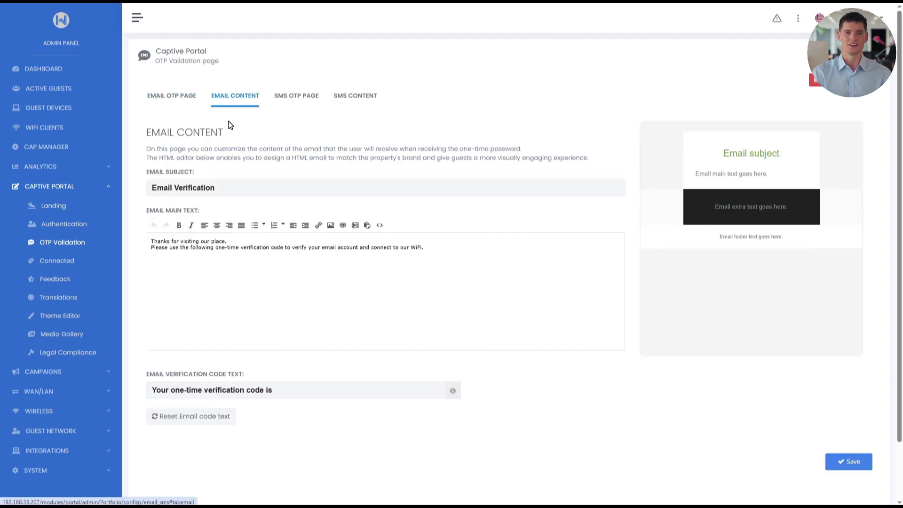
{"action": "left_click_drag", "start_coordinate": [218, 189], "coordinate": [190, 190]}
{"action": "left_click", "coordinate": [224, 188]}
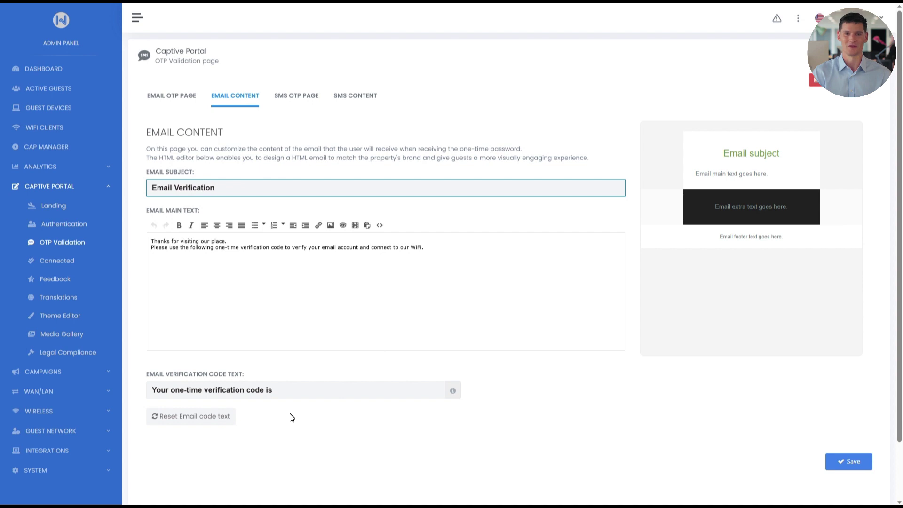
{"action": "mouse_move", "coordinate": [280, 391]}
{"action": "left_mouse_down"}
{"action": "mouse_move", "coordinate": [137, 397]}
{"action": "mouse_move", "coordinate": [286, 390]}
{"action": "left_mouse_up"}
{"action": "mouse_move", "coordinate": [450, 392]}
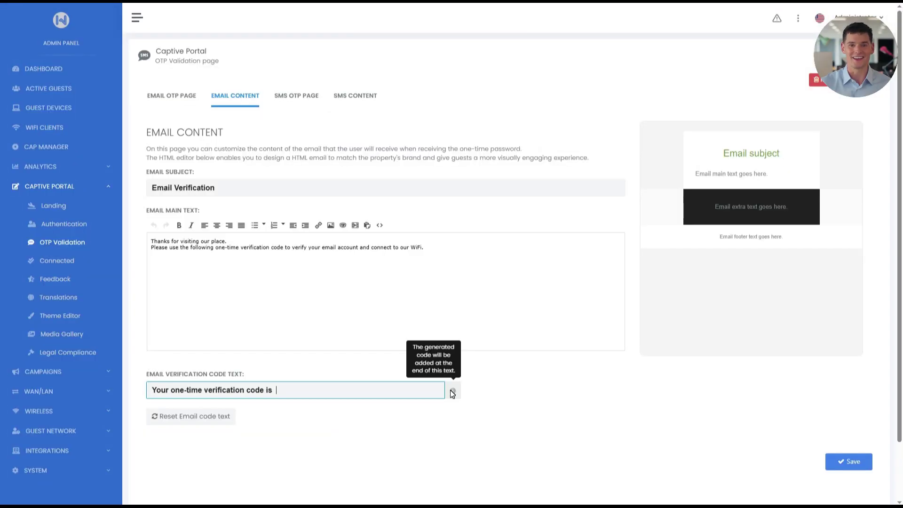
Step: Check Email Users analytics (14705 total, 4733 returning, 74 failed logins), then expand Captive Portal
{"action": "left_click", "coordinate": [453, 391]}
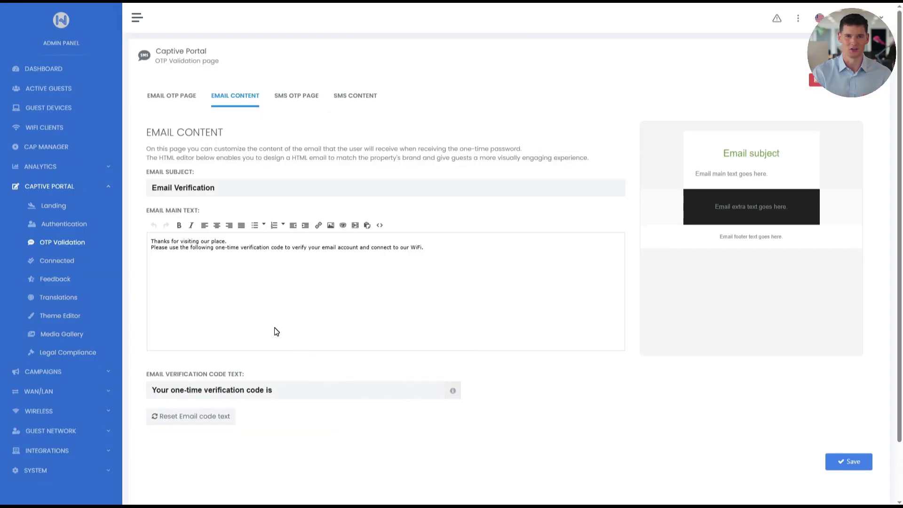
{"action": "left_click", "coordinate": [111, 169]}
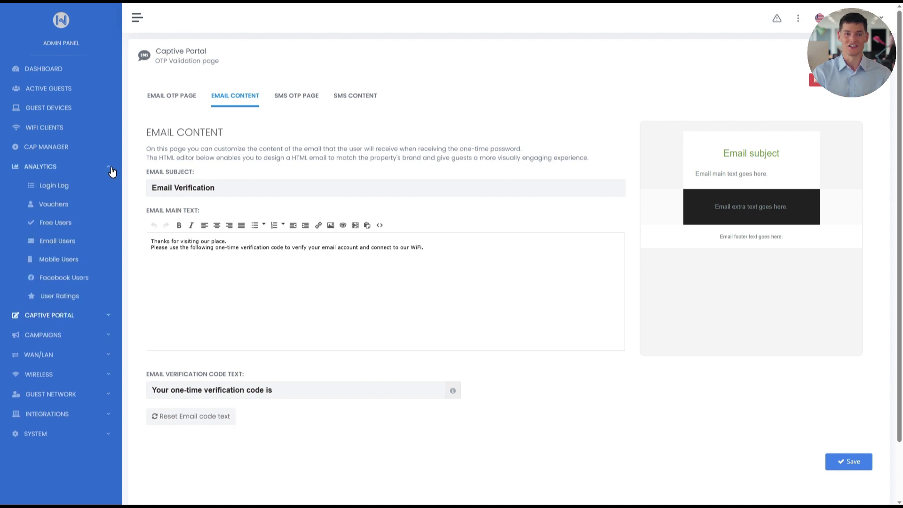
{"action": "left_click", "coordinate": [57, 241]}
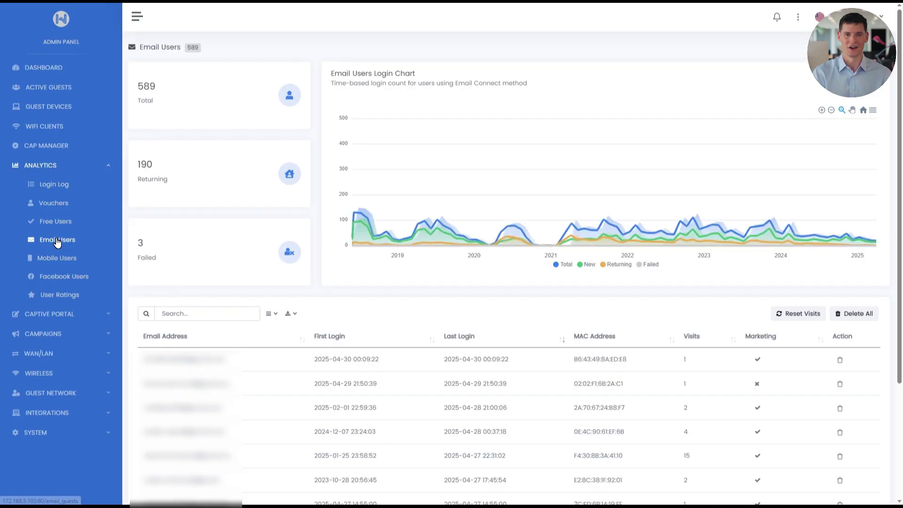
{"action": "mouse_move", "coordinate": [384, 231]}
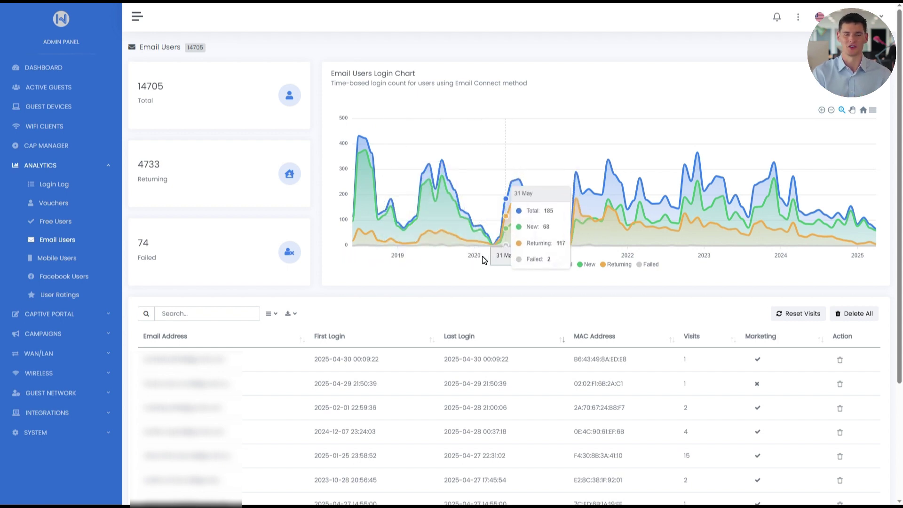
{"action": "left_click", "coordinate": [109, 315]}
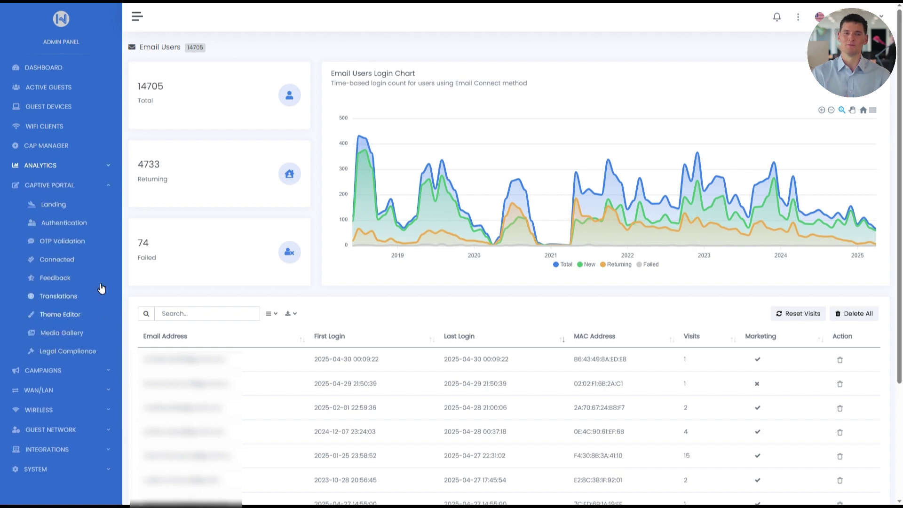
Step: In Authentication, enable Voucher Authentication and the Paid Access Button, and save
{"action": "left_click", "coordinate": [74, 224]}
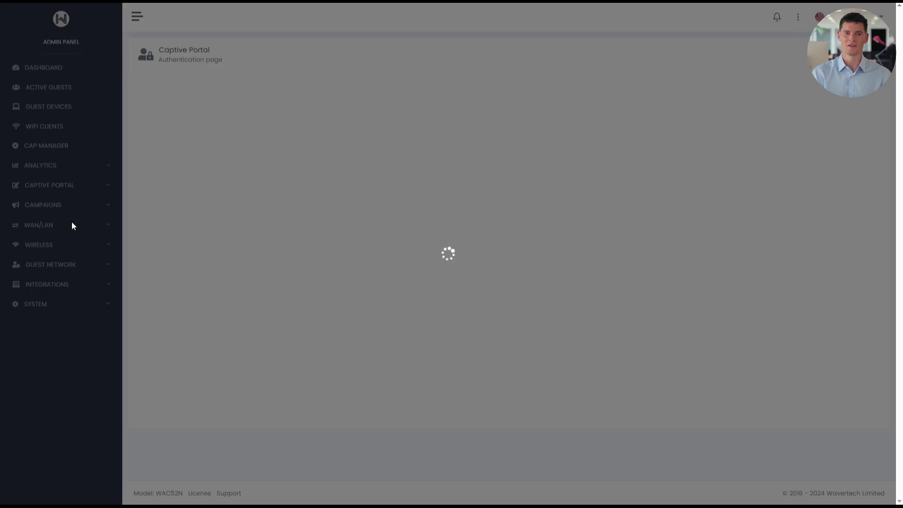
{"action": "scroll", "coordinate": [320, 254], "scroll_direction": "down", "scroll_amount": 4}
{"action": "scroll", "coordinate": [321, 257], "scroll_direction": "down", "scroll_amount": 5}
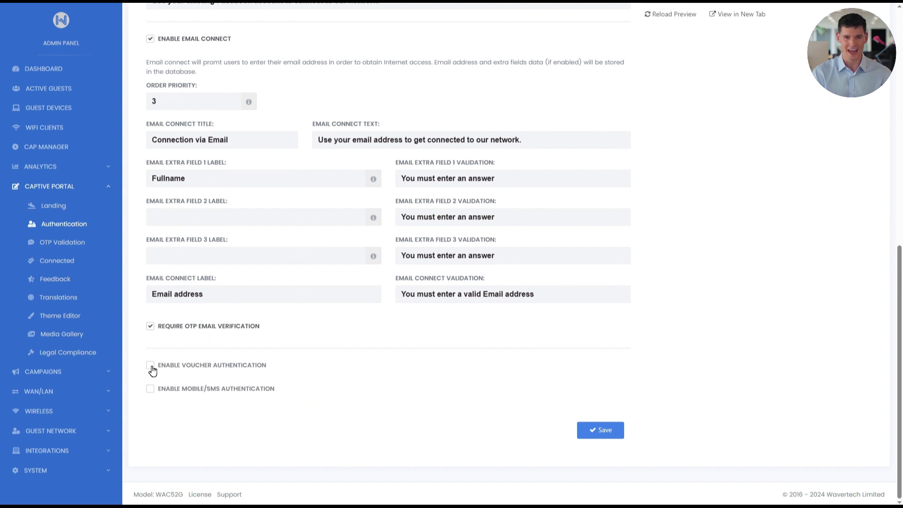
{"action": "left_click", "coordinate": [151, 365]}
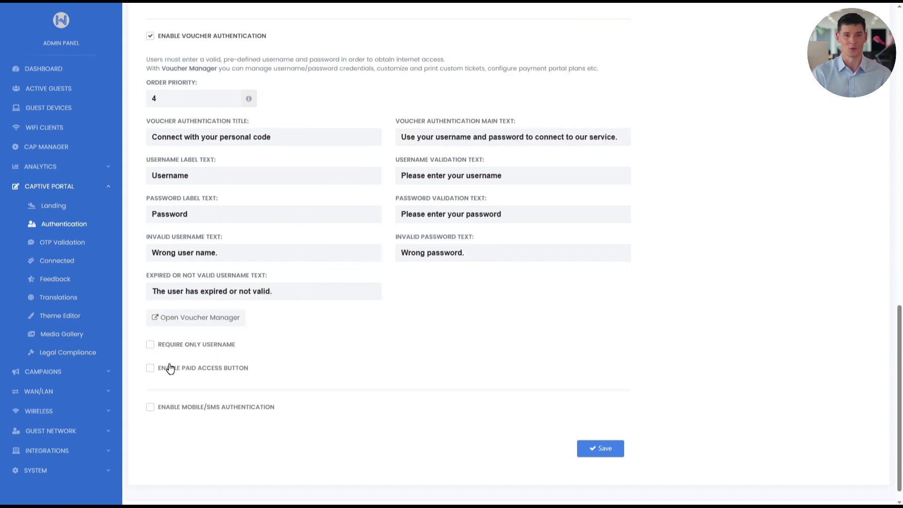
{"action": "left_click", "coordinate": [150, 369]}
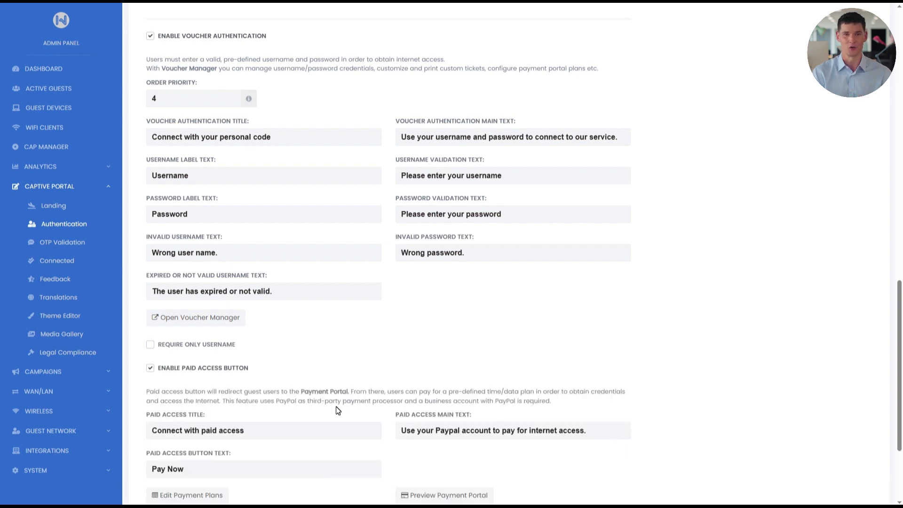
{"action": "scroll", "coordinate": [337, 410], "scroll_direction": "down", "scroll_amount": 3}
{"action": "left_click", "coordinate": [597, 430]}
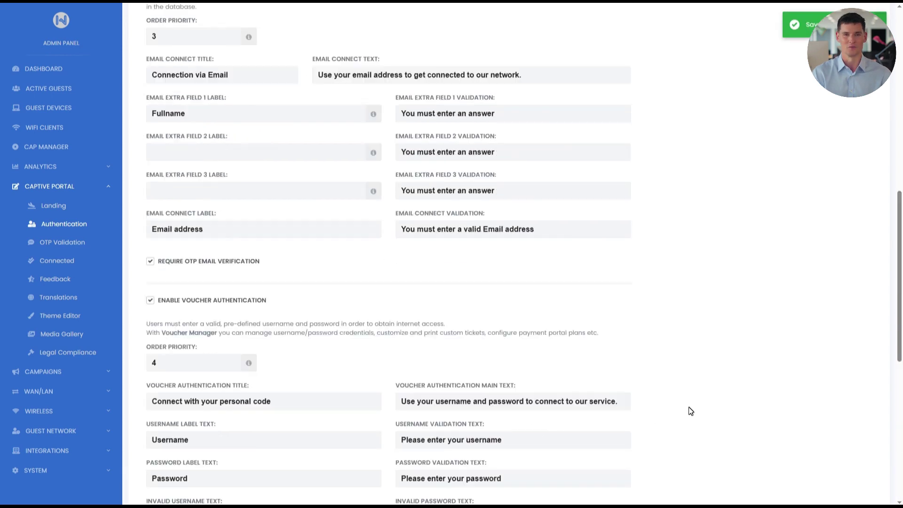
Step: Try a test username and password in the preview's personal code form, then reload the preview
{"action": "left_click_drag", "start_coordinate": [859, 217], "coordinate": [859, 382]}
{"action": "left_click", "coordinate": [747, 182]}
{"action": "type", "text": "david"}
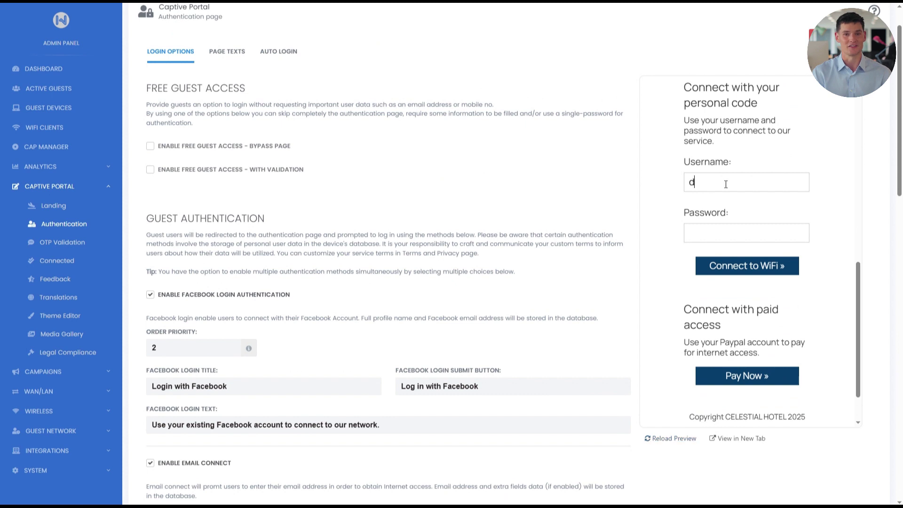
{"action": "left_click", "coordinate": [713, 232]}
{"action": "left_click", "coordinate": [656, 439]}
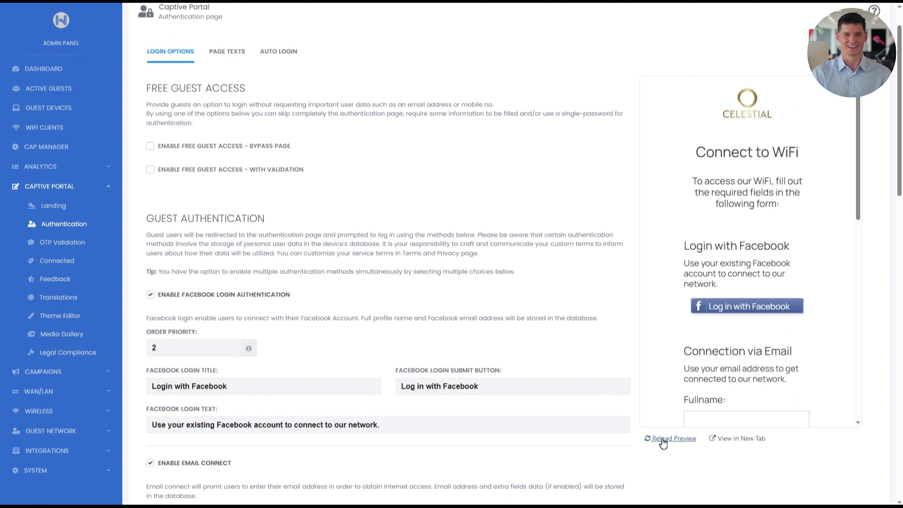
{"action": "scroll", "coordinate": [749, 362], "scroll_direction": "down", "scroll_amount": 8}
{"action": "scroll", "coordinate": [750, 362], "scroll_direction": "down", "scroll_amount": 2}
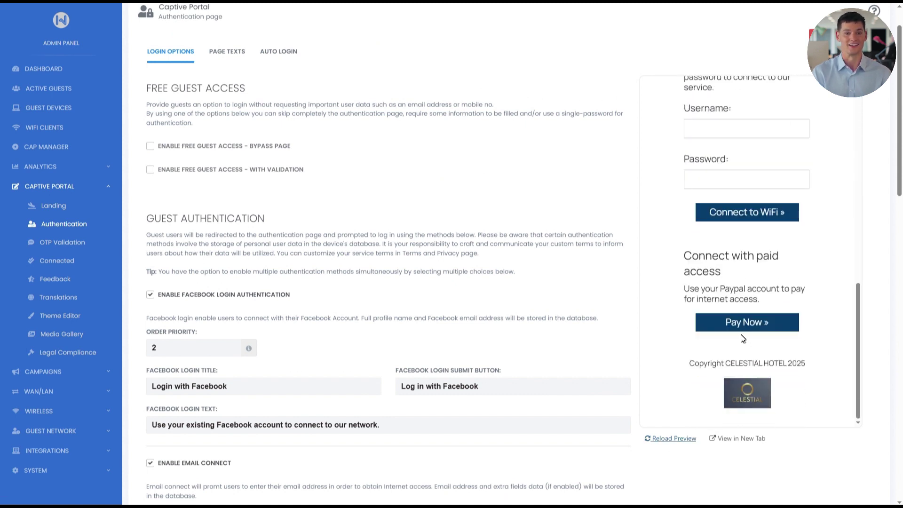
{"action": "scroll", "coordinate": [676, 458], "scroll_direction": "down", "scroll_amount": 15}
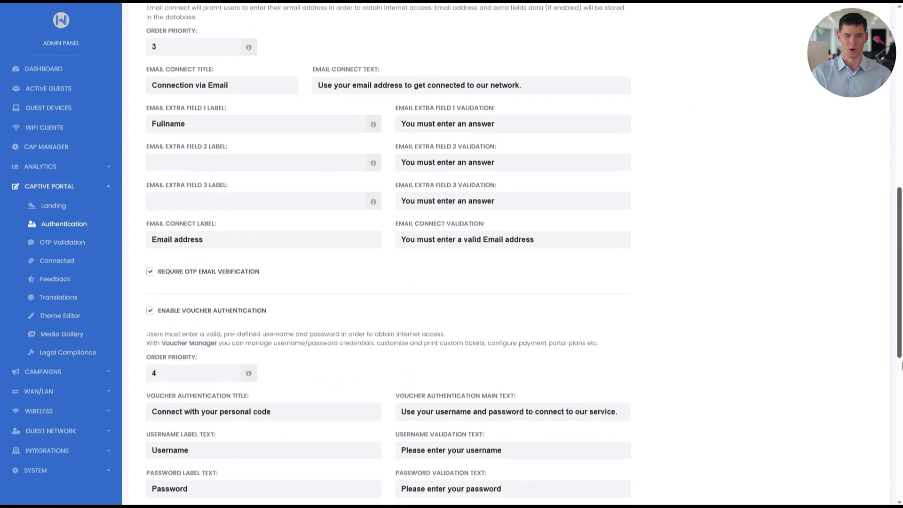
Step: Enable Mobile/SMS Authentication and save the setting
{"action": "left_click", "coordinate": [150, 397]}
{"action": "scroll", "coordinate": [186, 400], "scroll_direction": "down", "scroll_amount": 6}
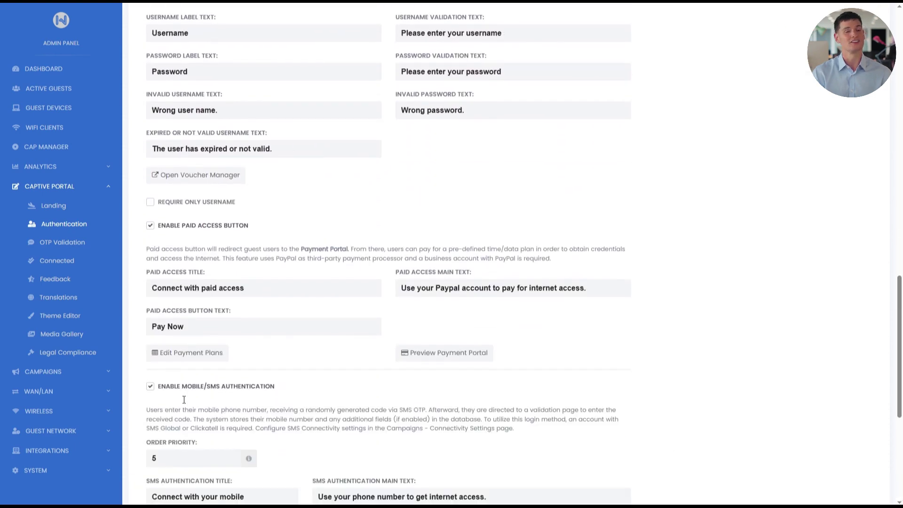
{"action": "left_click", "coordinate": [600, 430]}
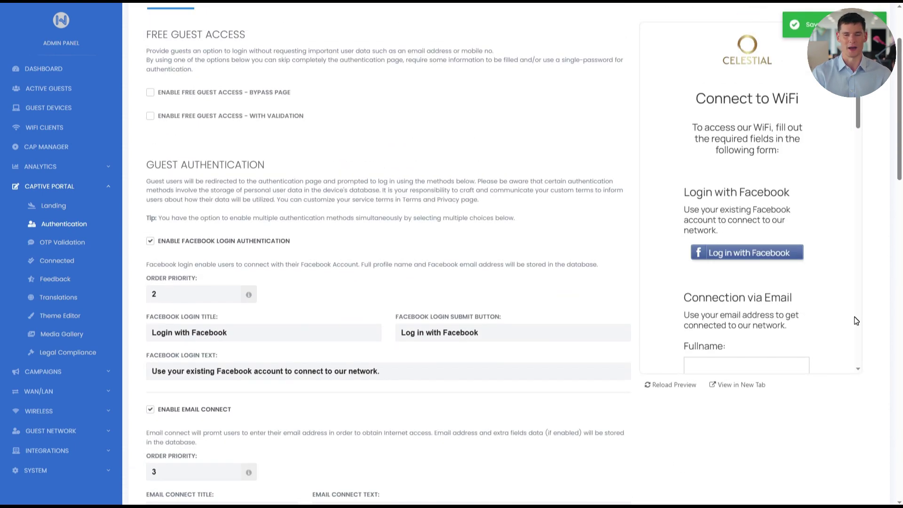
Step: Fill the preview's mobile form with a sample name, surname, city and number, then submit to reach the code page
{"action": "scroll", "coordinate": [854, 317], "scroll_direction": "down", "scroll_amount": 10}
{"action": "left_click", "coordinate": [741, 119]}
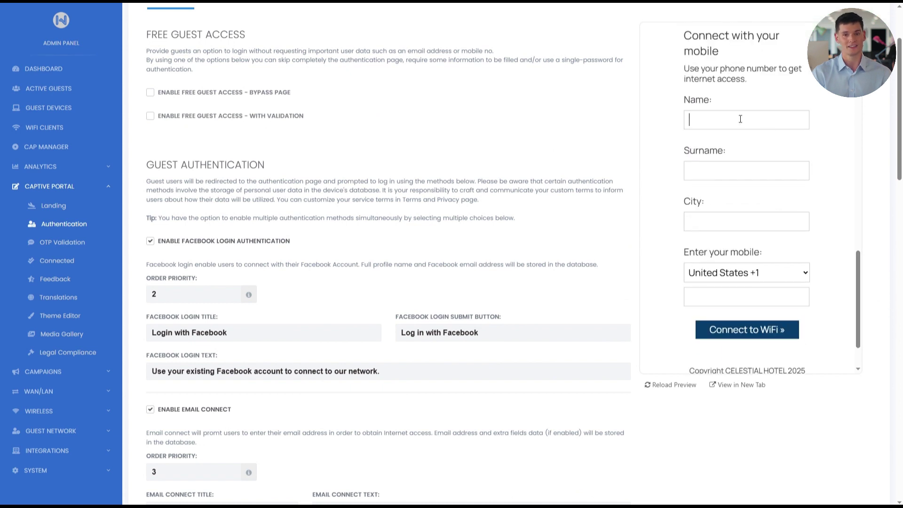
{"action": "left_click", "coordinate": [723, 173]}
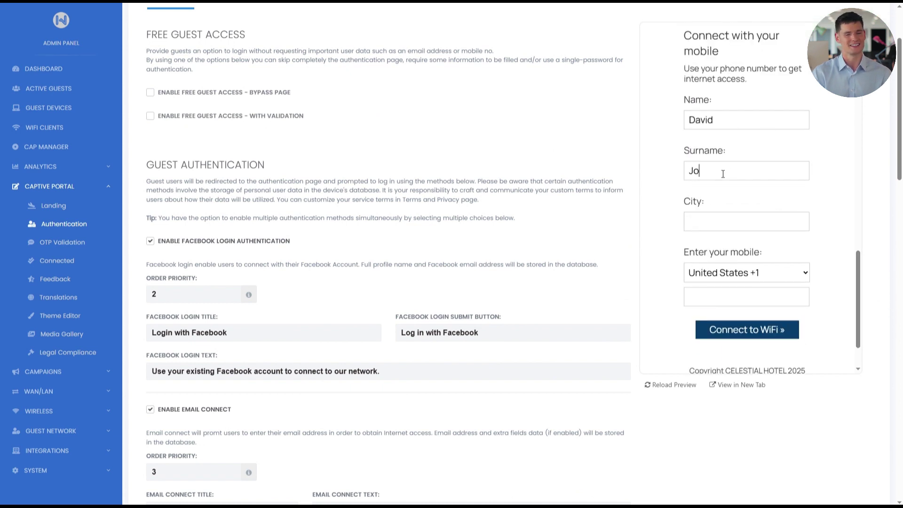
{"action": "left_click", "coordinate": [721, 219]}
{"action": "type", "text": "Austin"}
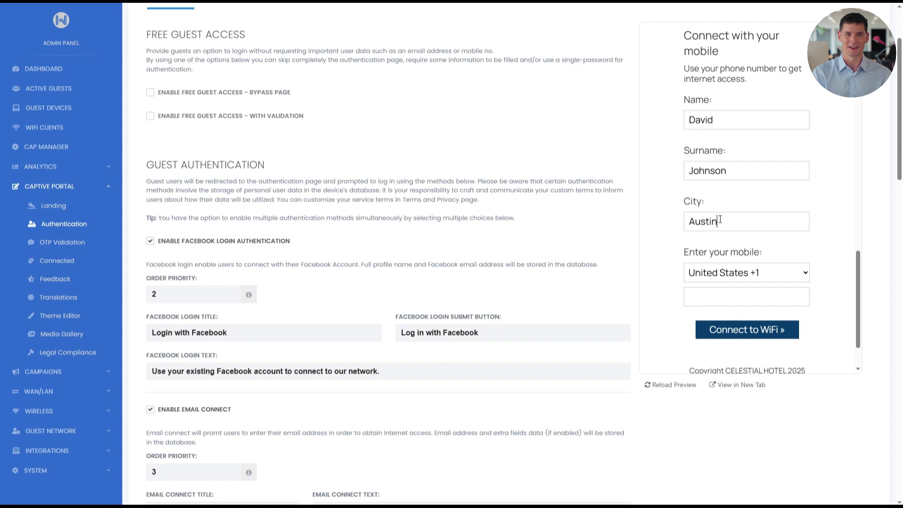
{"action": "left_click", "coordinate": [759, 297]}
{"action": "type", "text": "12345678"}
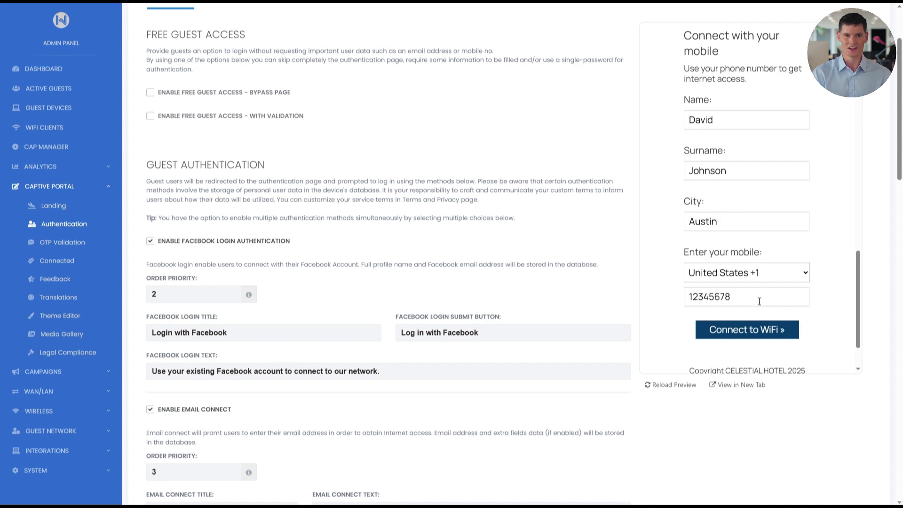
{"action": "left_click", "coordinate": [747, 329]}
{"action": "scroll", "coordinate": [298, 378], "scroll_direction": "down", "scroll_amount": 8}
{"action": "scroll", "coordinate": [297, 378], "scroll_direction": "down", "scroll_amount": 15}
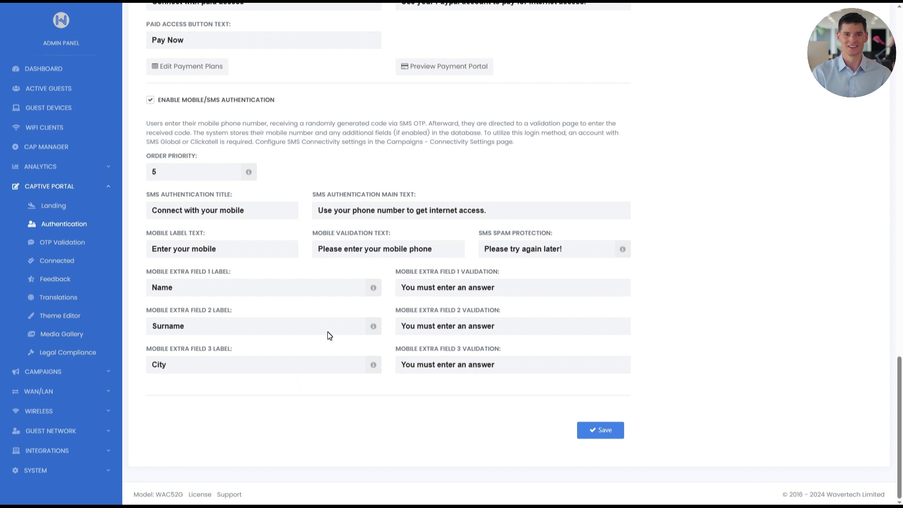
{"action": "mouse_move", "coordinate": [620, 255]}
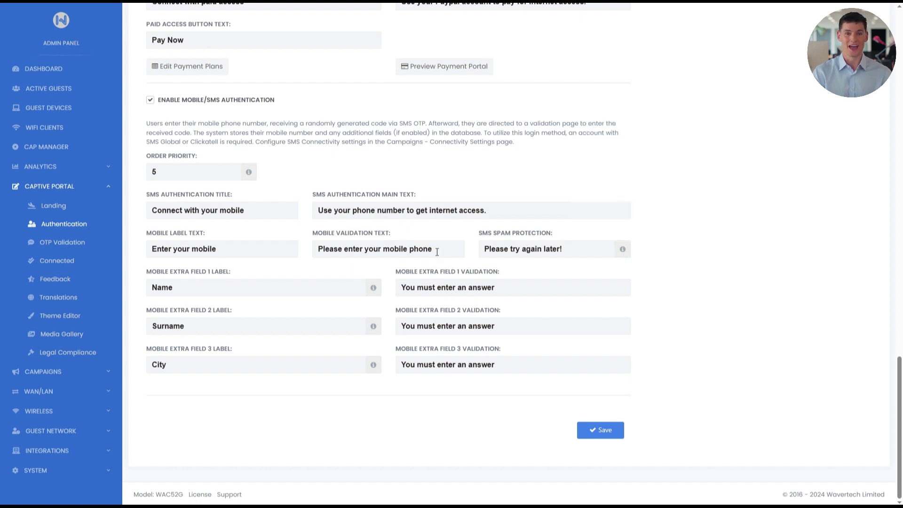
Step: Keep the Name, Surname and City extra field labels and save the mobile login settings
{"action": "left_click", "coordinate": [215, 288]}
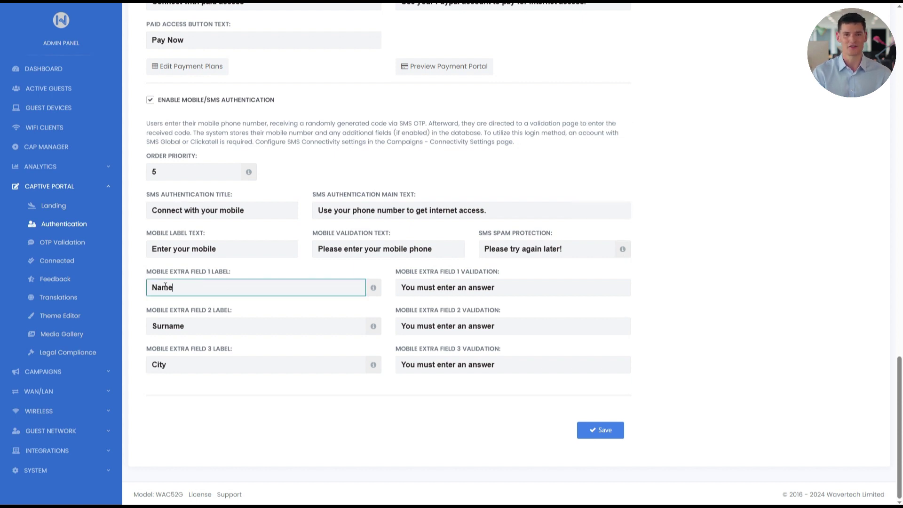
{"action": "left_click", "coordinate": [196, 325]}
{"action": "double_click", "coordinate": [174, 368]}
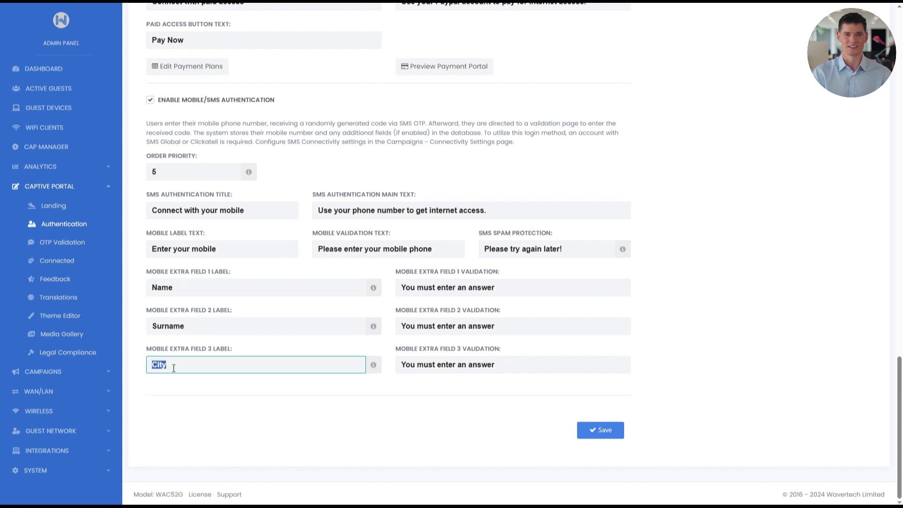
{"action": "left_click", "coordinate": [207, 369]}
{"action": "left_click", "coordinate": [602, 430]}
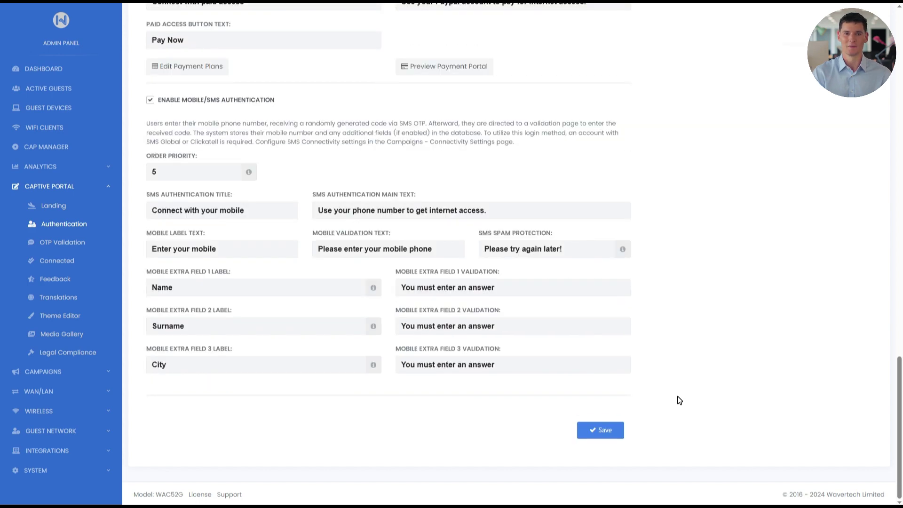
Step: Scroll the preview to the mobile form showing the Name, Surname and City fields
{"action": "scroll", "coordinate": [732, 374], "scroll_direction": "up", "scroll_amount": 12}
{"action": "scroll", "coordinate": [752, 370], "scroll_direction": "up", "scroll_amount": 10}
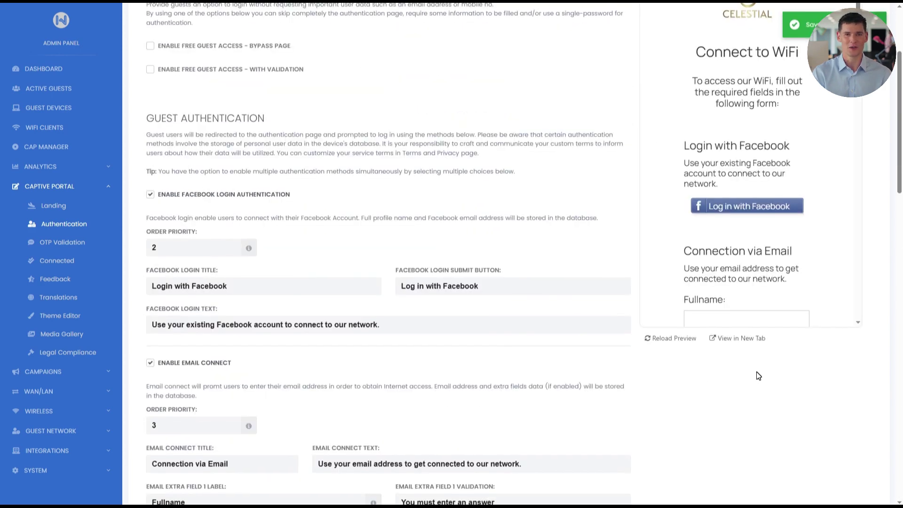
{"action": "left_click_drag", "start_coordinate": [858, 149], "coordinate": [893, 365]}
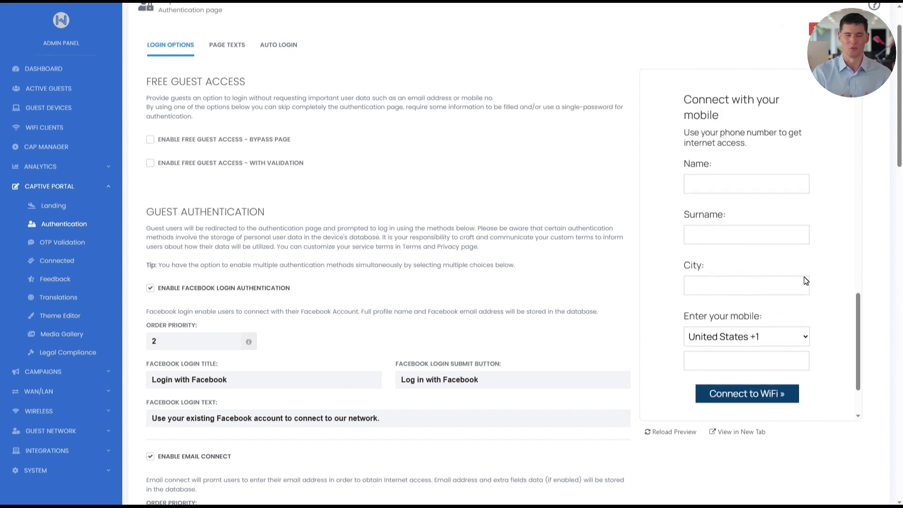
{"action": "left_click", "coordinate": [115, 375]}
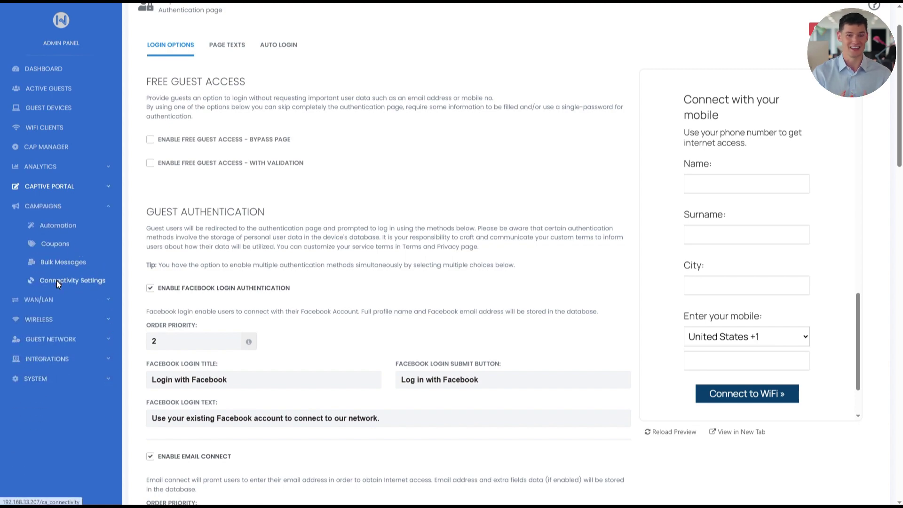
Step: In Connectivity Settings, enable SMS with United States as the default country code
{"action": "left_click", "coordinate": [56, 282]}
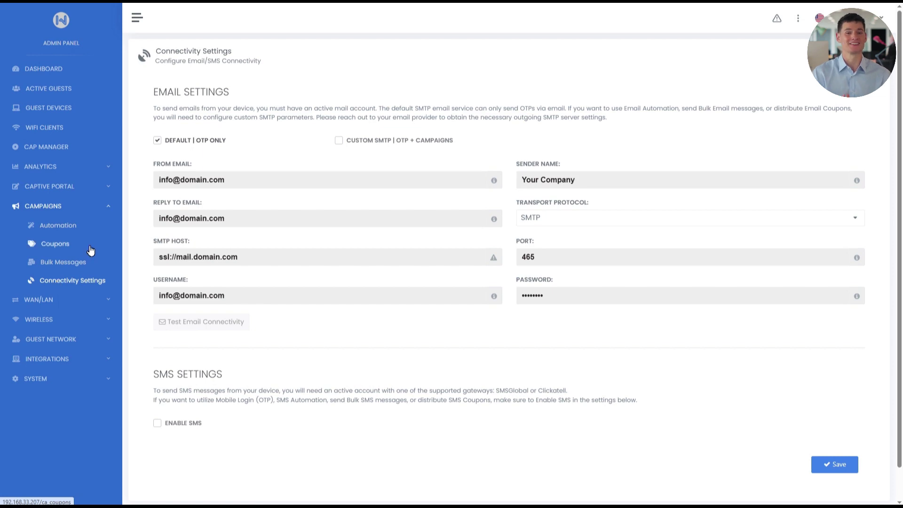
{"action": "left_click", "coordinate": [159, 426]}
{"action": "scroll", "coordinate": [160, 426], "scroll_direction": "down", "scroll_amount": 5}
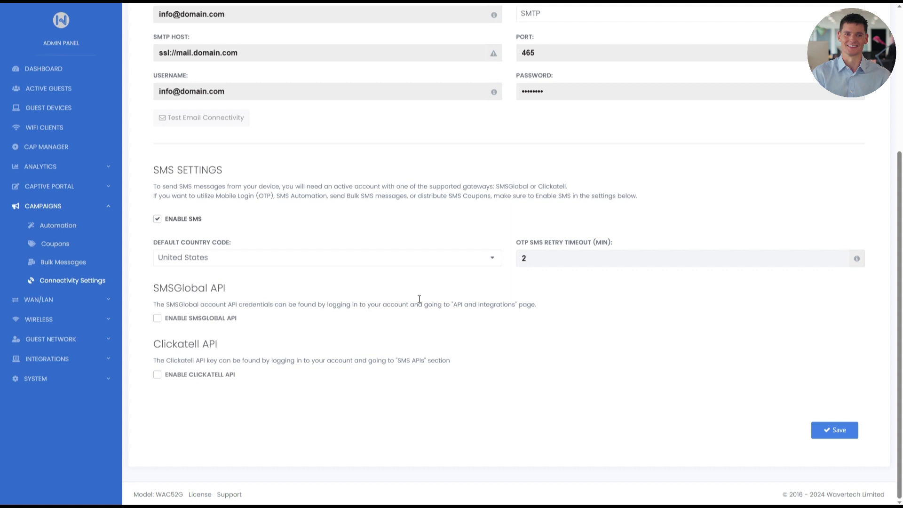
{"action": "left_click", "coordinate": [489, 262]}
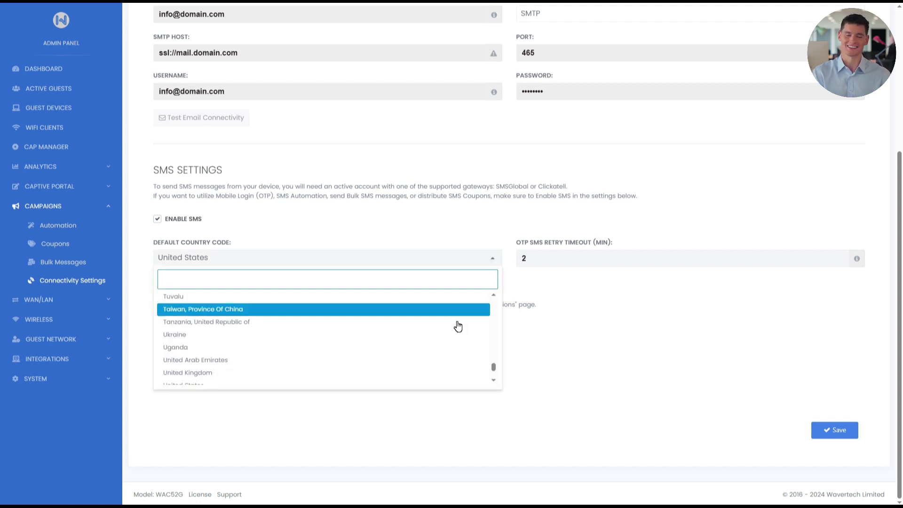
{"action": "left_click", "coordinate": [416, 383]}
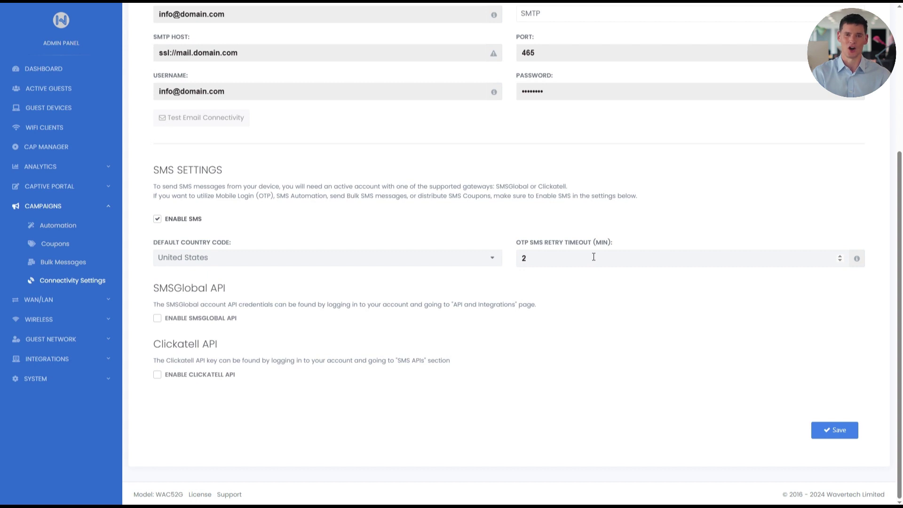
Step: Enable the Clickatell API for SMS and go to the Clickatell website
{"action": "mouse_move", "coordinate": [859, 263]}
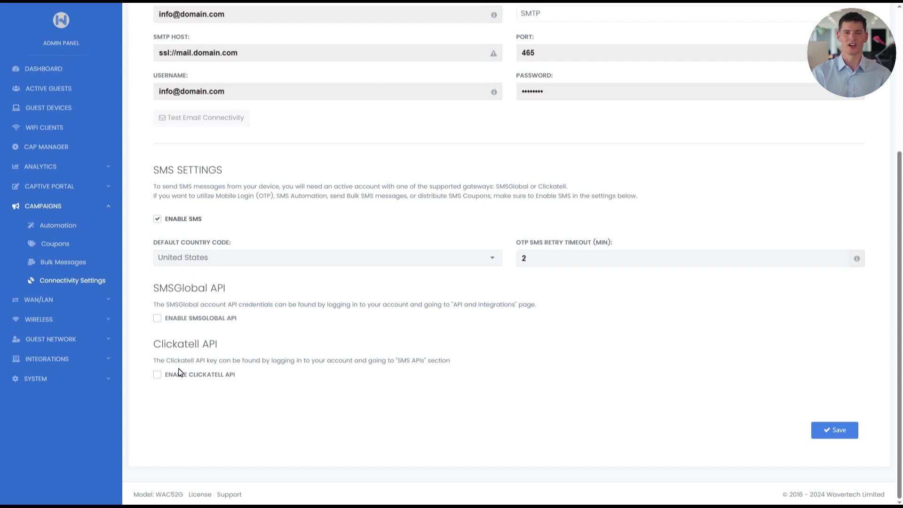
{"action": "left_click", "coordinate": [158, 376]}
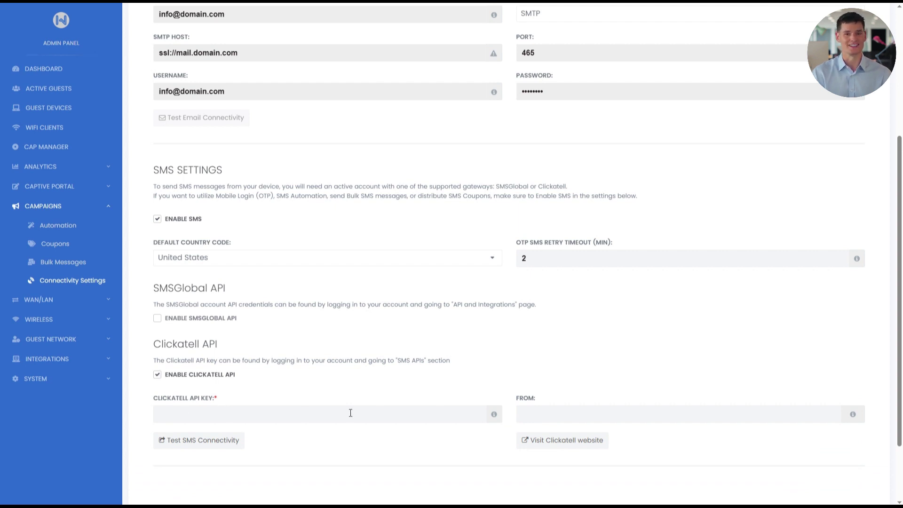
{"action": "mouse_move", "coordinate": [490, 420]}
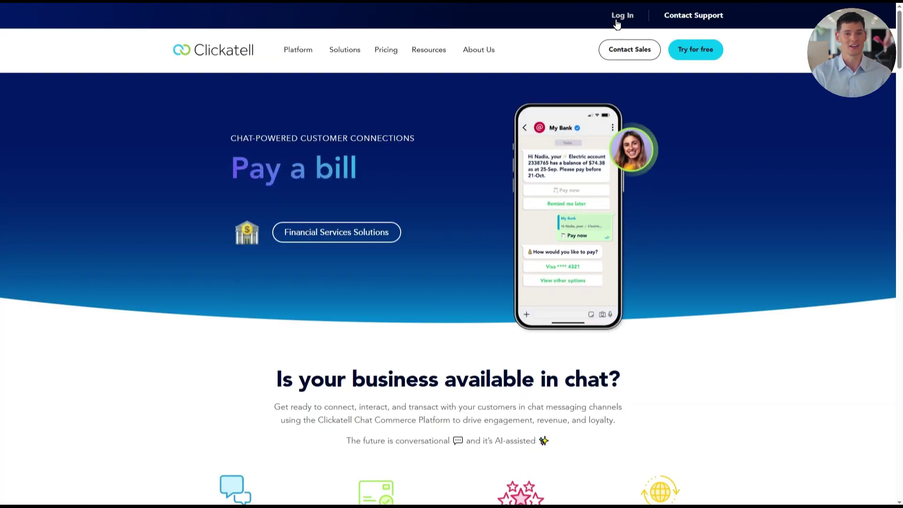
Step: In Clickatell's SMS Channel, reveal and copy the full API key of the WAVER OTP Test setup
{"action": "left_click", "coordinate": [614, 16]}
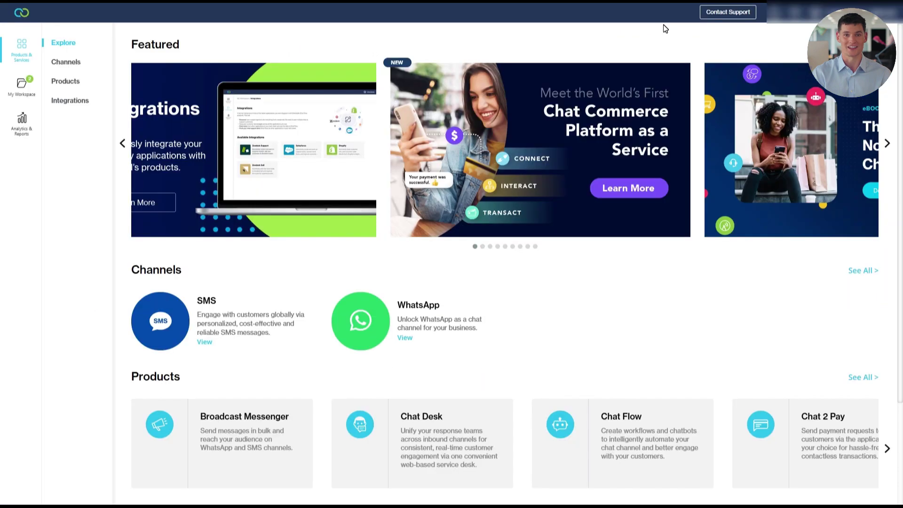
{"action": "left_click", "coordinate": [22, 84]}
{"action": "left_click", "coordinate": [105, 166]}
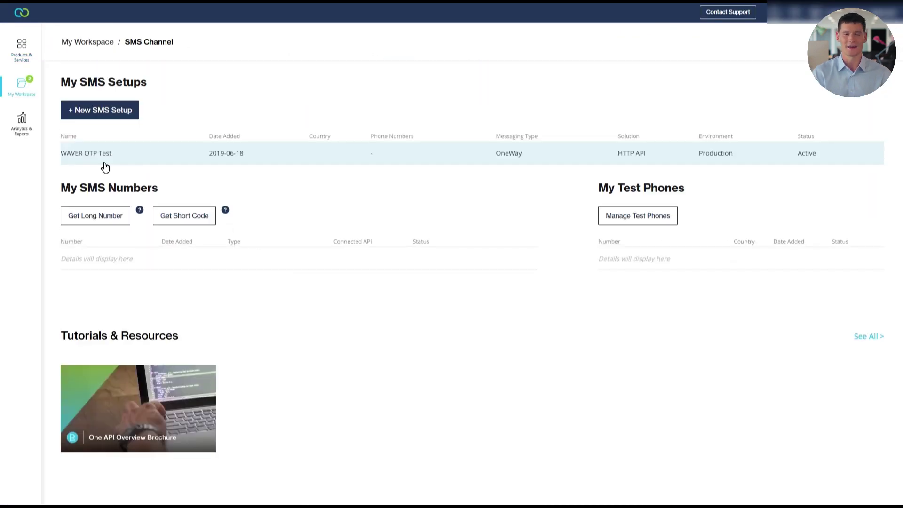
{"action": "left_click", "coordinate": [99, 158]}
{"action": "left_click", "coordinate": [774, 212]}
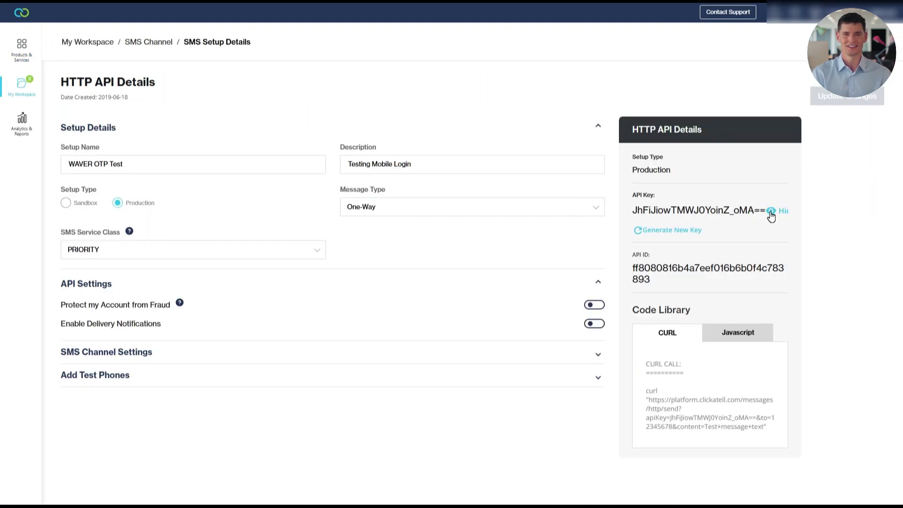
{"action": "left_click_drag", "start_coordinate": [766, 210], "coordinate": [634, 207]}
{"action": "key", "text": "ctrl+c"}
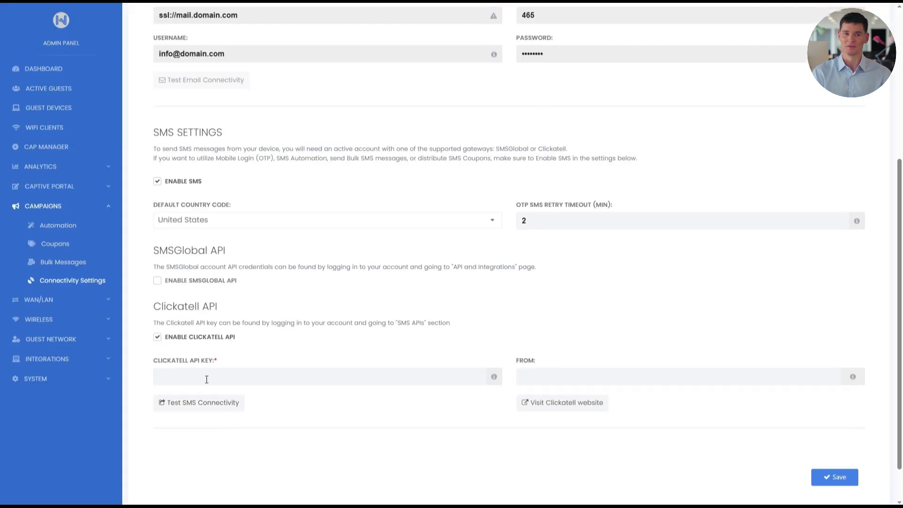
Step: Paste the key into Clickatell API Key, then review the OTP Validation SMS OTP page title, label, validation and wrong-code texts
{"action": "left_click", "coordinate": [208, 377]}
{"action": "key", "text": "ctrl+v"}
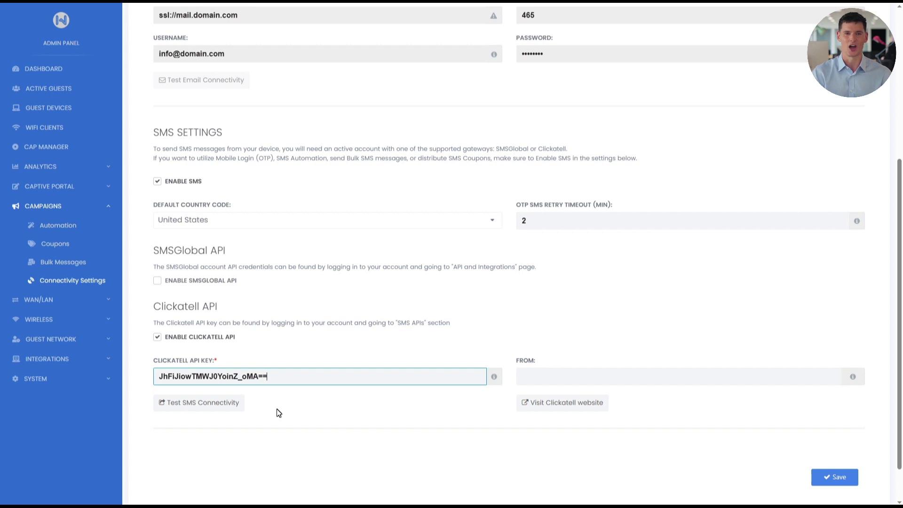
{"action": "left_click", "coordinate": [105, 188]}
{"action": "left_click", "coordinate": [75, 245]}
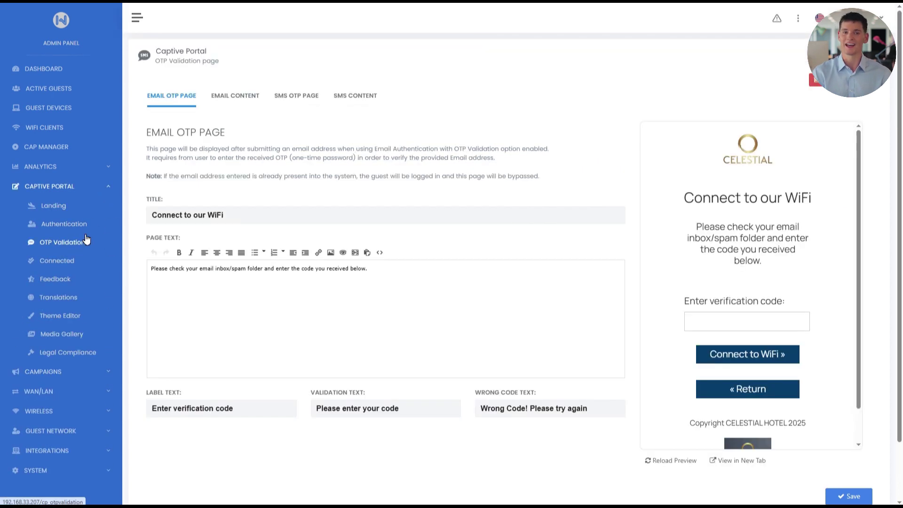
{"action": "left_click", "coordinate": [285, 98]}
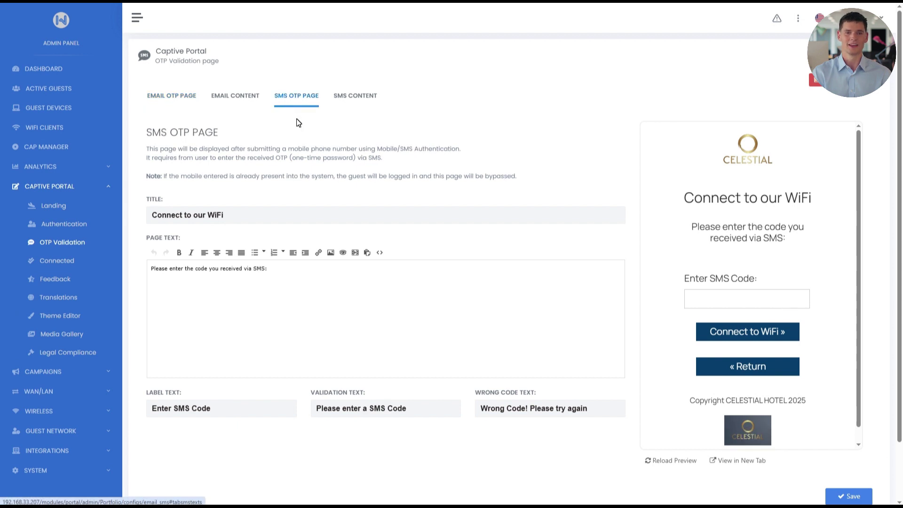
{"action": "left_click_drag", "start_coordinate": [225, 215], "coordinate": [170, 215]}
{"action": "left_click", "coordinate": [244, 219]}
{"action": "left_click", "coordinate": [278, 268]}
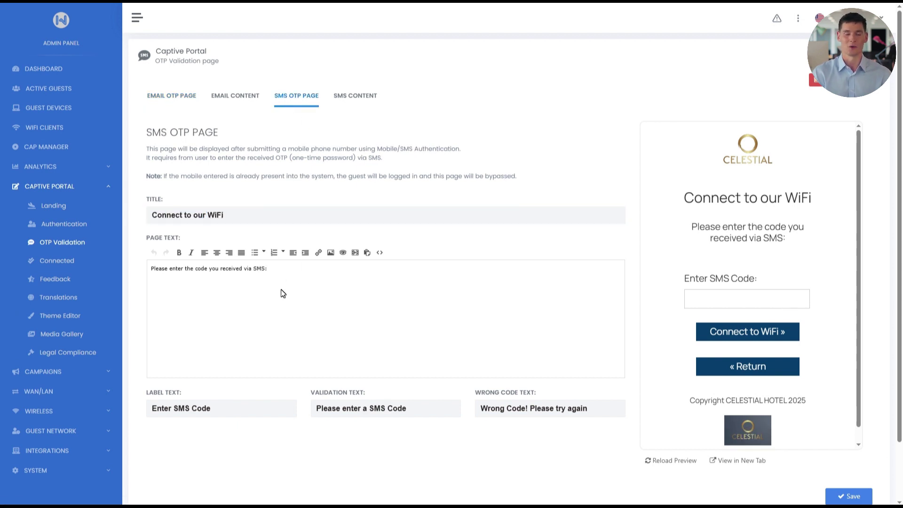
{"action": "left_click", "coordinate": [260, 410]}
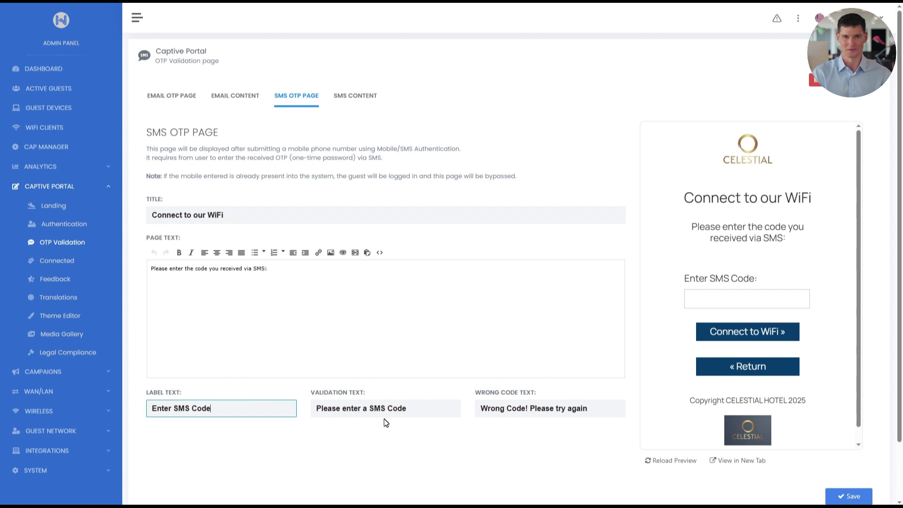
{"action": "left_click", "coordinate": [432, 410]}
{"action": "left_click", "coordinate": [597, 410]}
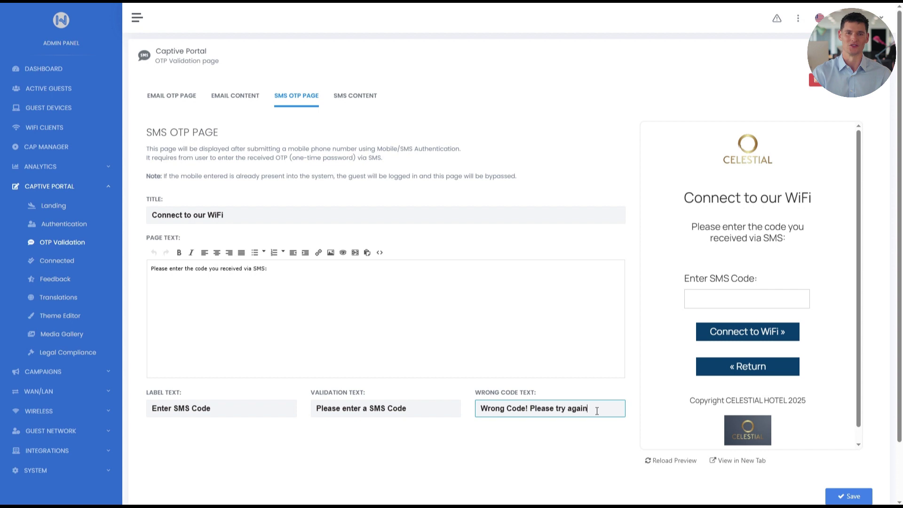
Step: Review the SMS Verification Code Text 'Thank you for visiting our place. Your WiFi code is' and its tooltip
{"action": "left_click", "coordinate": [359, 97]}
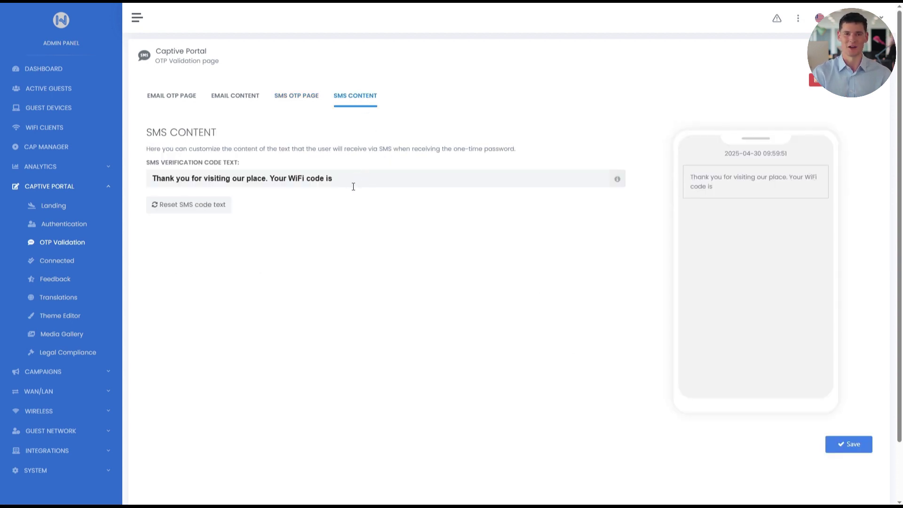
{"action": "left_click_drag", "start_coordinate": [349, 183], "coordinate": [226, 179]}
{"action": "left_click_drag", "start_coordinate": [139, 167], "coordinate": [358, 186]}
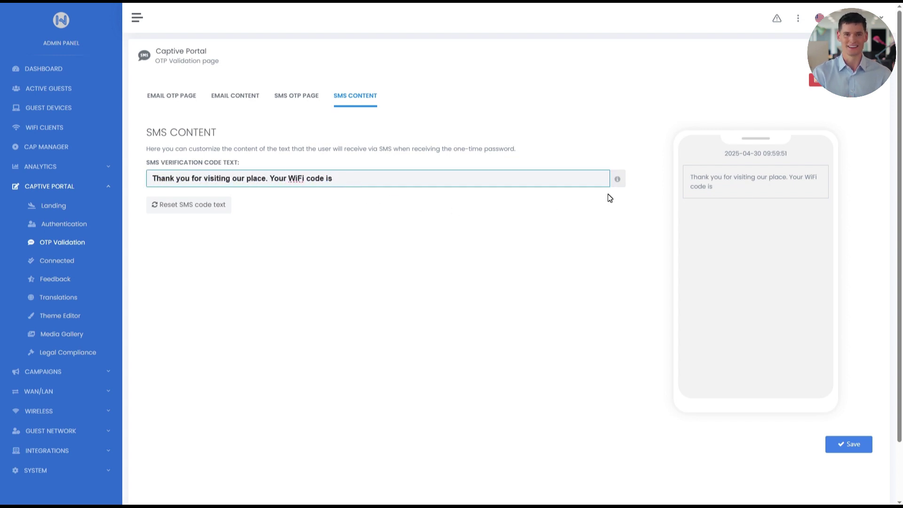
{"action": "mouse_move", "coordinate": [618, 182]}
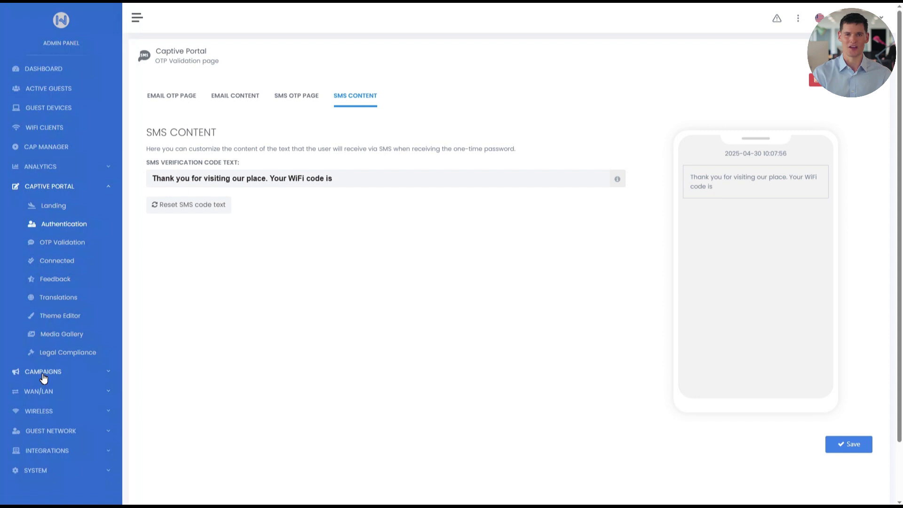
Step: Check Mobile Users analytics (39 total logins), then bring up the Authentication page's Page Texts
{"action": "left_click", "coordinate": [52, 168]}
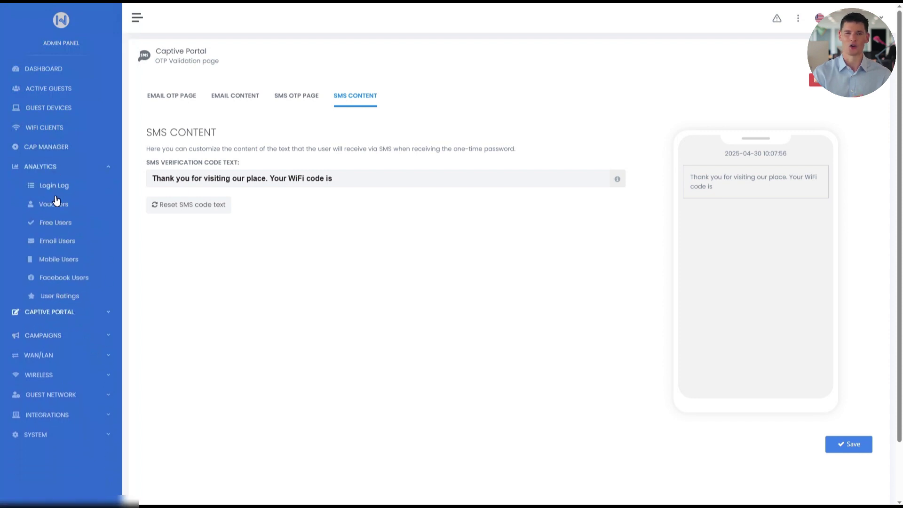
{"action": "left_click", "coordinate": [55, 259]}
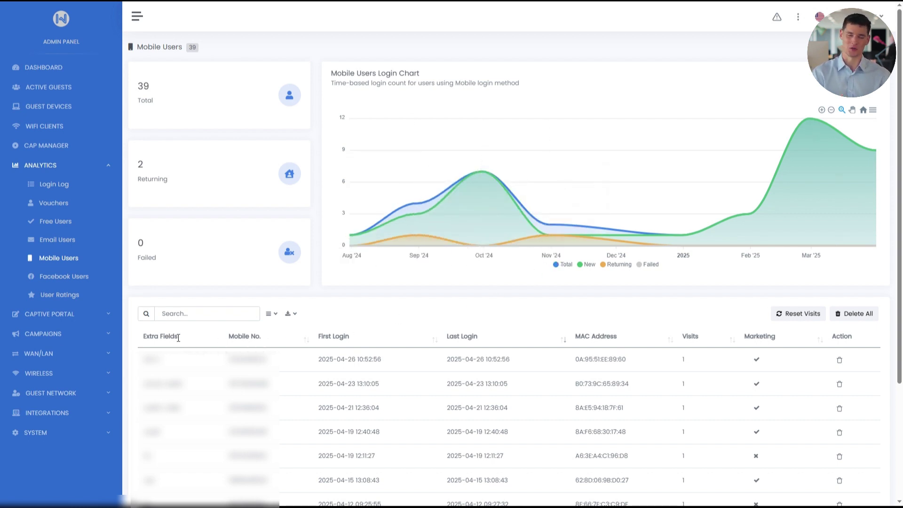
{"action": "left_click", "coordinate": [77, 316]}
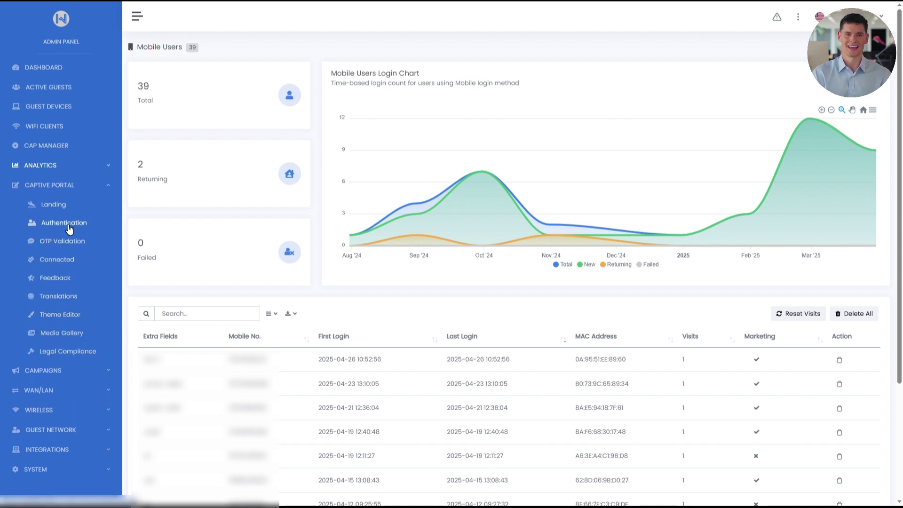
{"action": "left_click", "coordinate": [70, 230]}
{"action": "left_click", "coordinate": [244, 95]}
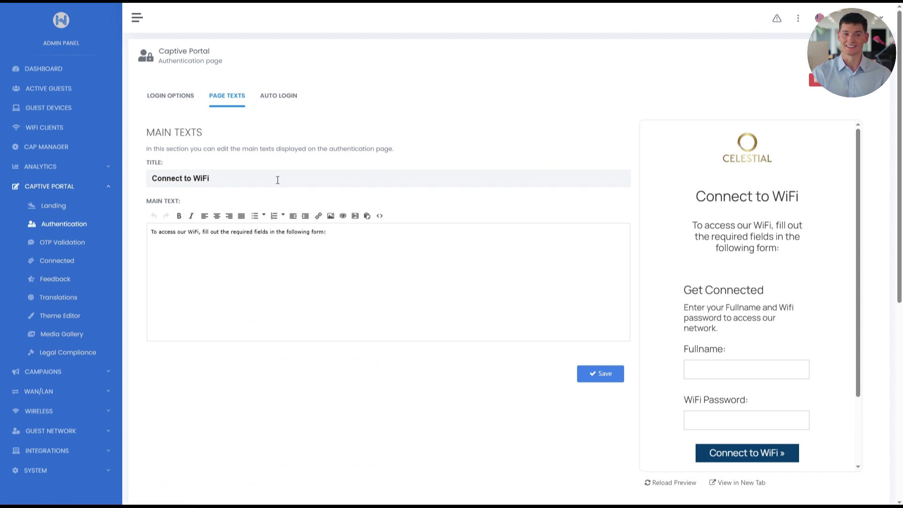
Step: Replace the title with 'Connect to our WiFi' and main text with 'Enjoy a relaxing stay with us.', then save
{"action": "left_click_drag", "start_coordinate": [276, 178], "coordinate": [148, 173]}
{"action": "key", "text": "BackSpace"}
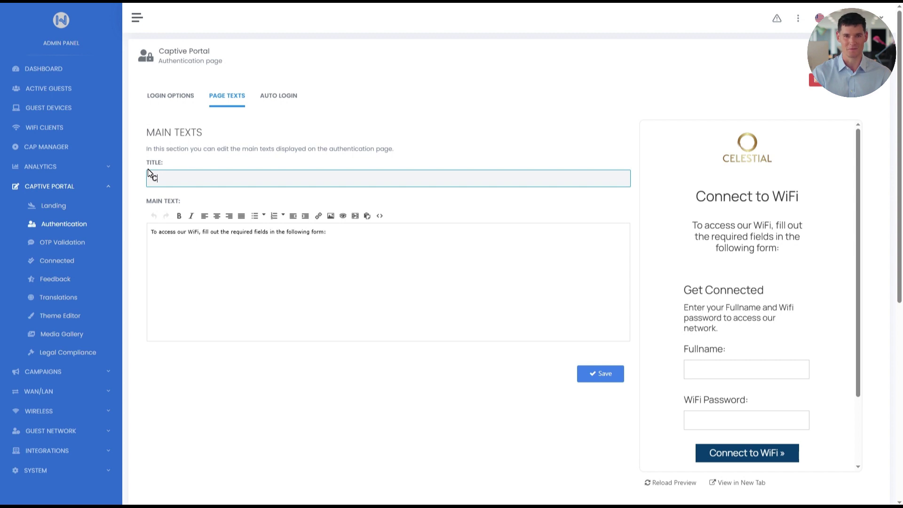
{"action": "type", "text": "Connect to our "}
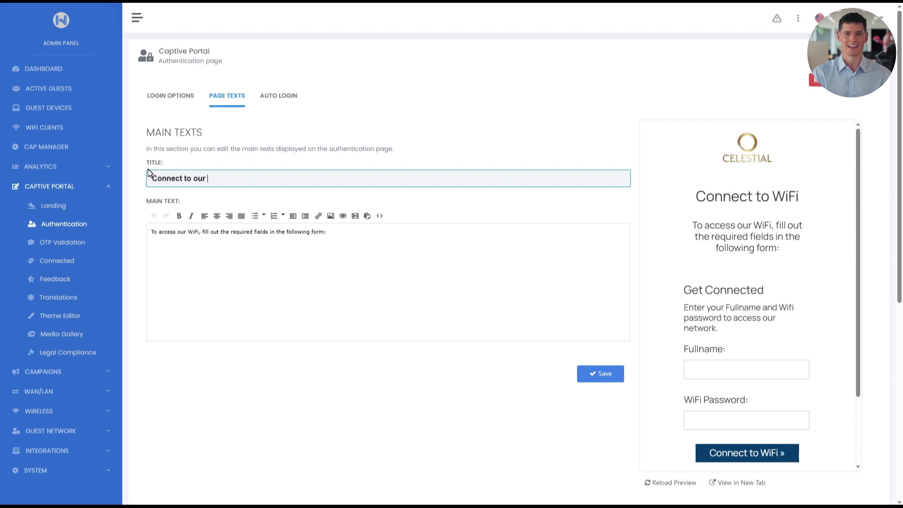
{"action": "type", "text": "WiFi"}
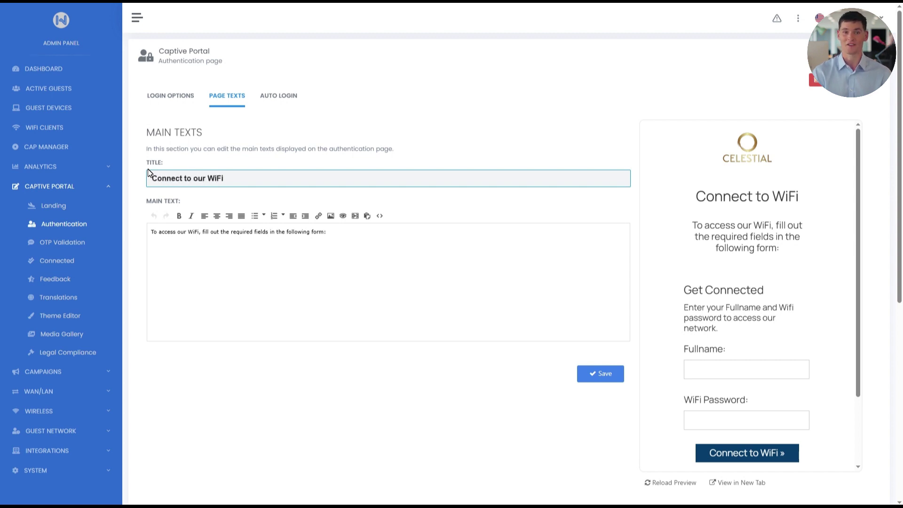
{"action": "left_click_drag", "start_coordinate": [335, 232], "coordinate": [113, 233]}
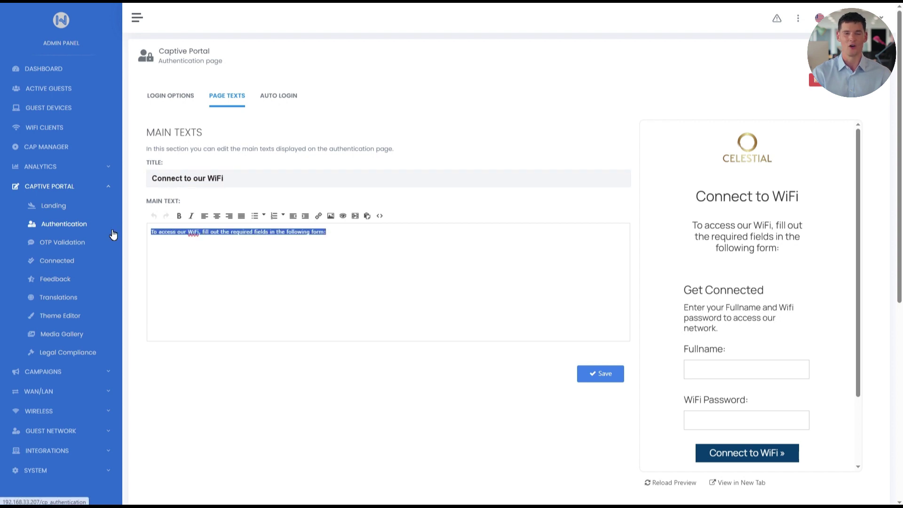
{"action": "type", "text": "Enjoy a relax"}
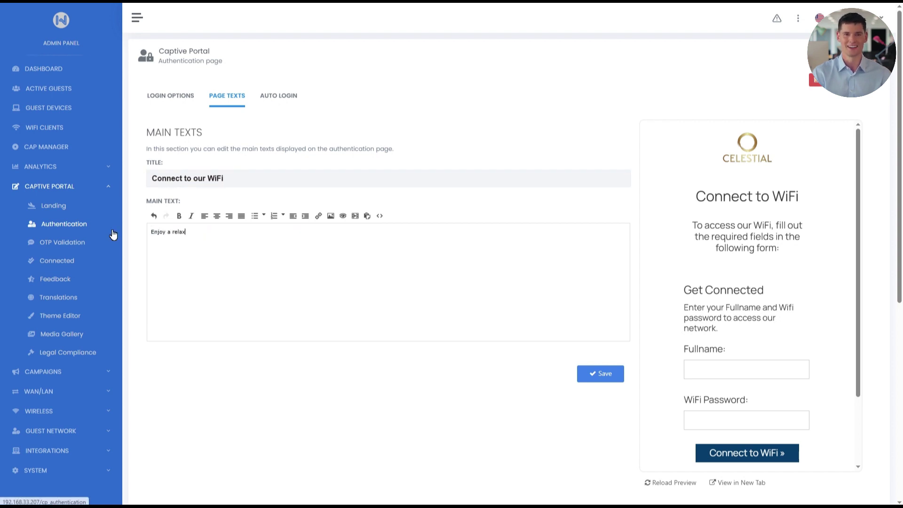
{"action": "type", "text": "ing stay with us."}
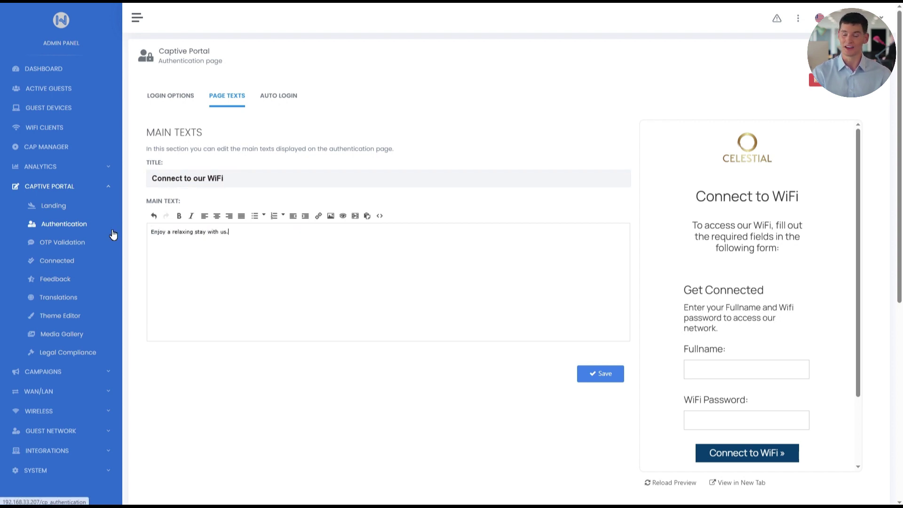
{"action": "left_click", "coordinate": [592, 374]}
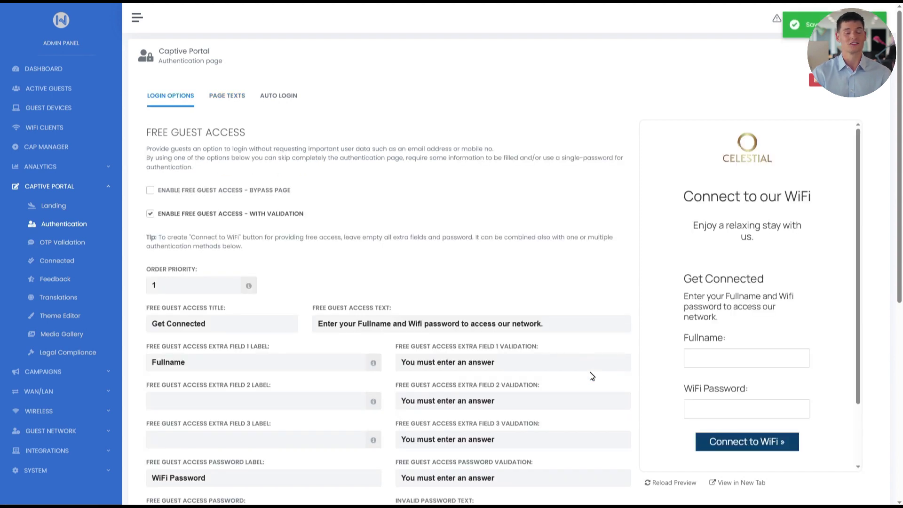
Step: Turn on Remember User Login Data with a 7-day period and check Enable Auto-Login
{"action": "left_click", "coordinate": [266, 101]}
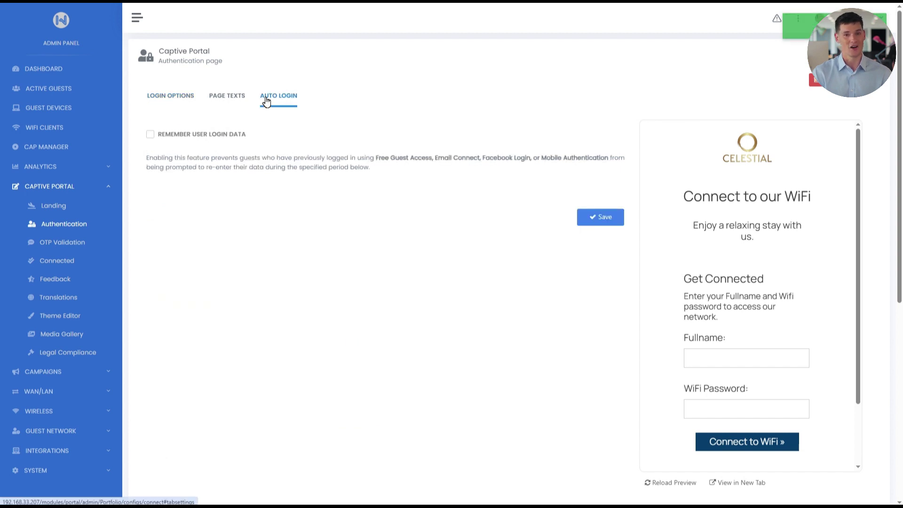
{"action": "left_click", "coordinate": [150, 135]}
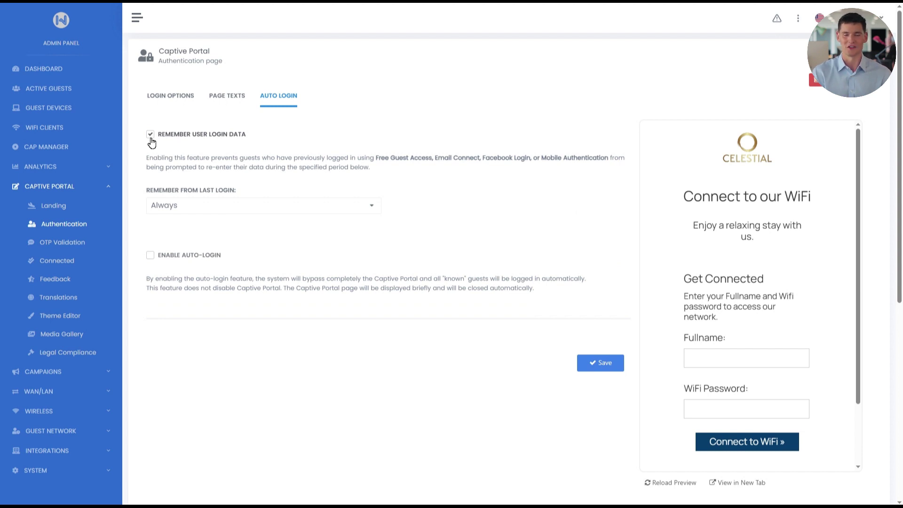
{"action": "left_click", "coordinate": [371, 212]}
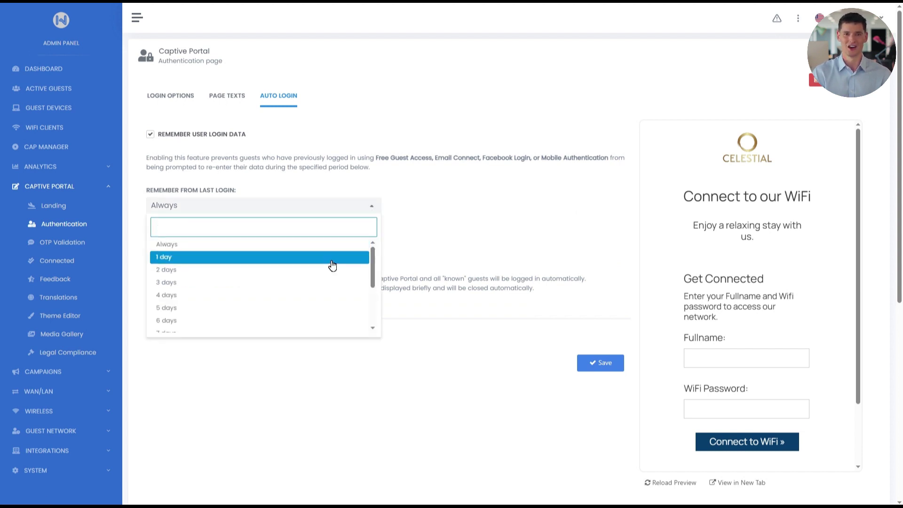
{"action": "left_click", "coordinate": [284, 330]}
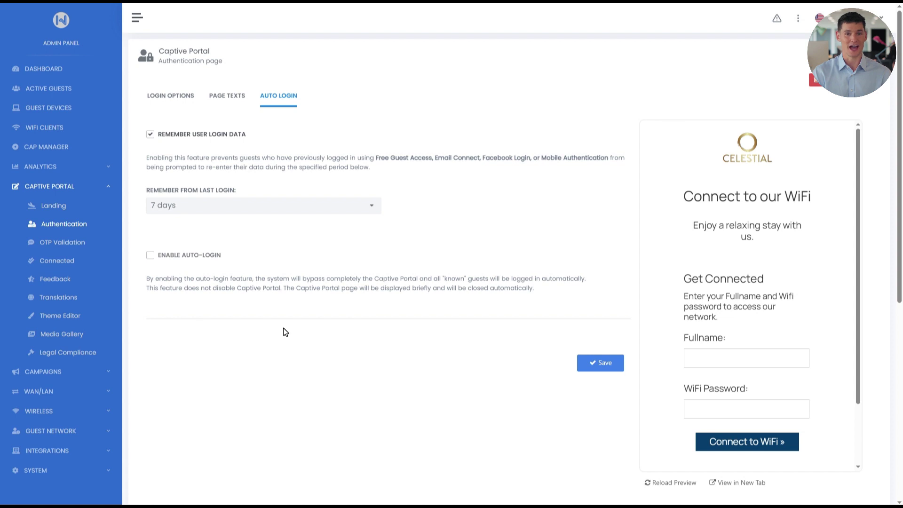
{"action": "left_click", "coordinate": [150, 256]}
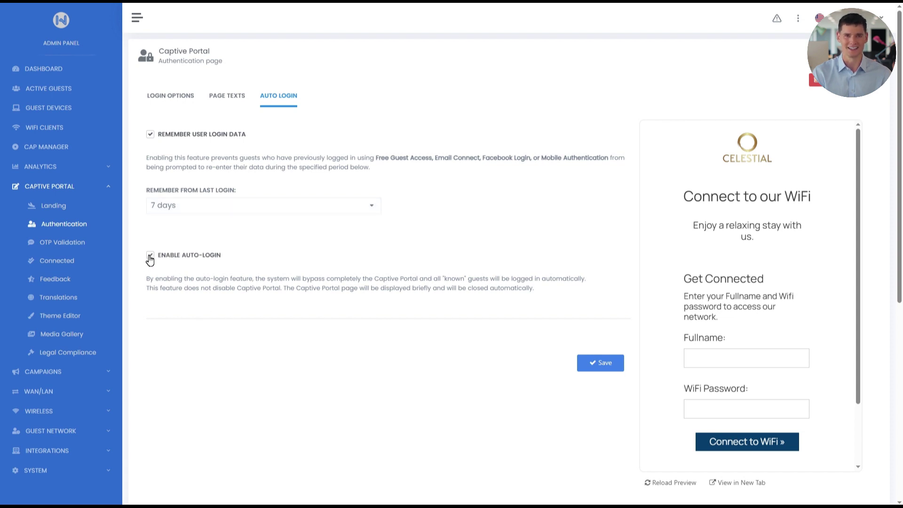